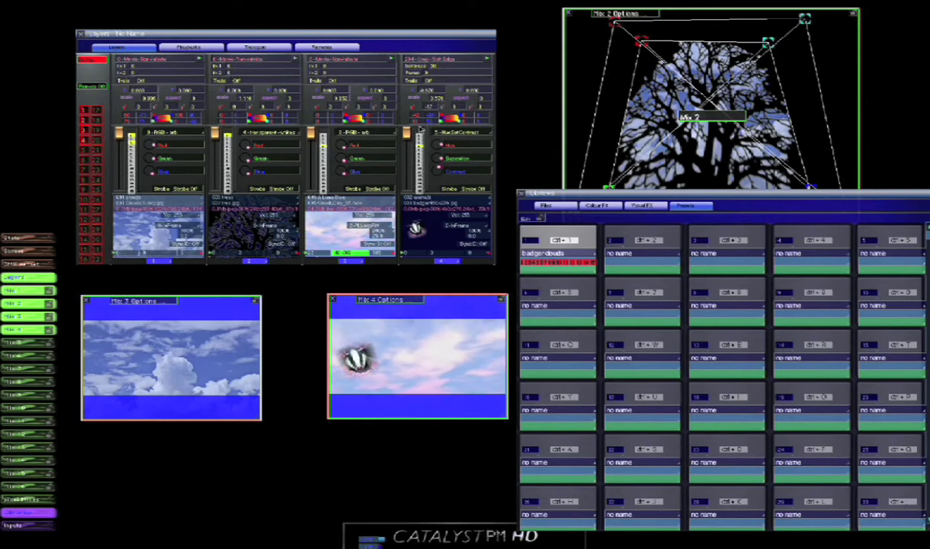
Fade layer 4 to zero intensity, snapshot layer 4 into preset 2, and name the preset badgerout
{"action": "left_click_drag", "start_coordinate": [408, 134], "coordinate": [416, 263]}
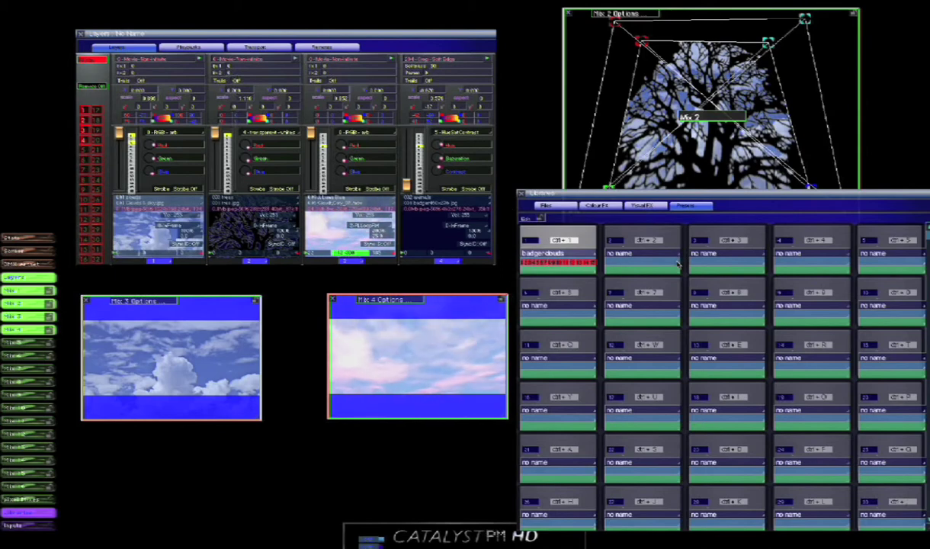
{"action": "right_click", "coordinate": [678, 264]}
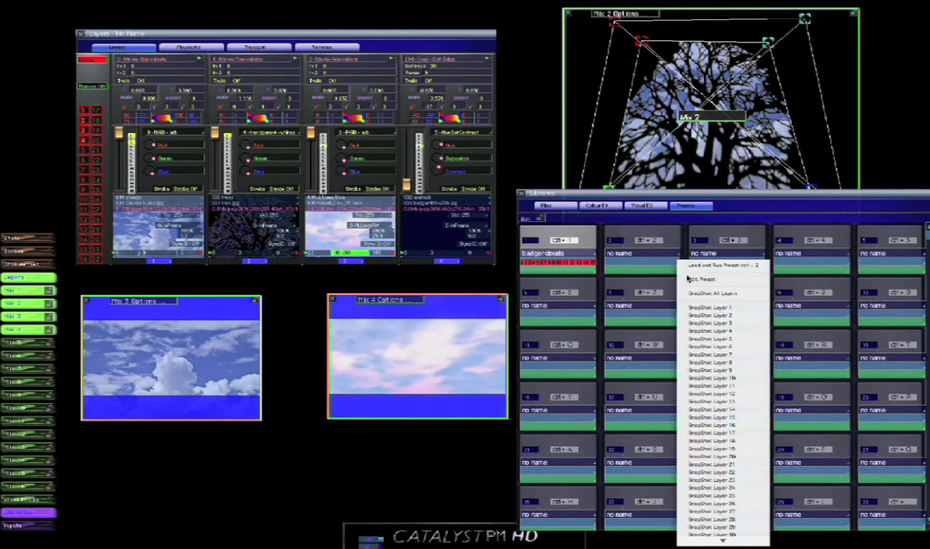
{"action": "left_click", "coordinate": [713, 333]}
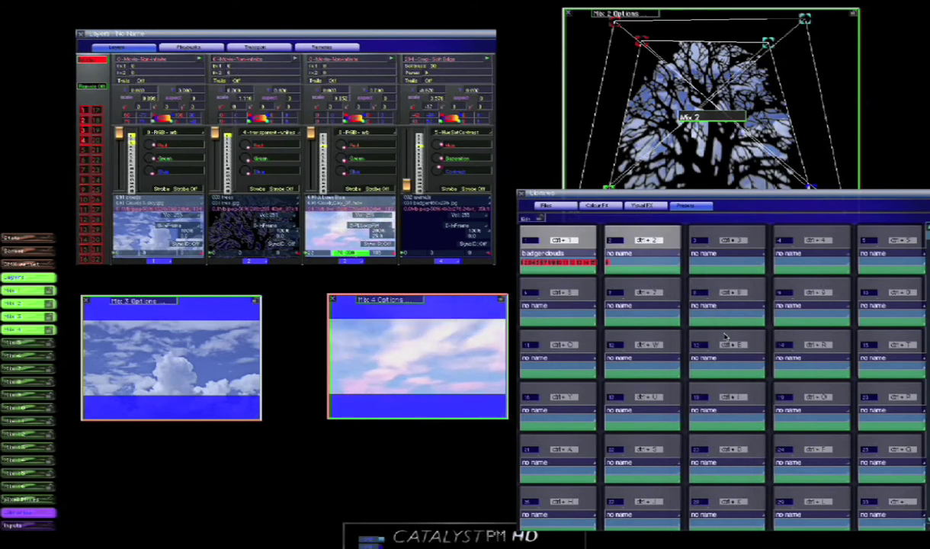
{"action": "left_click", "coordinate": [624, 254]}
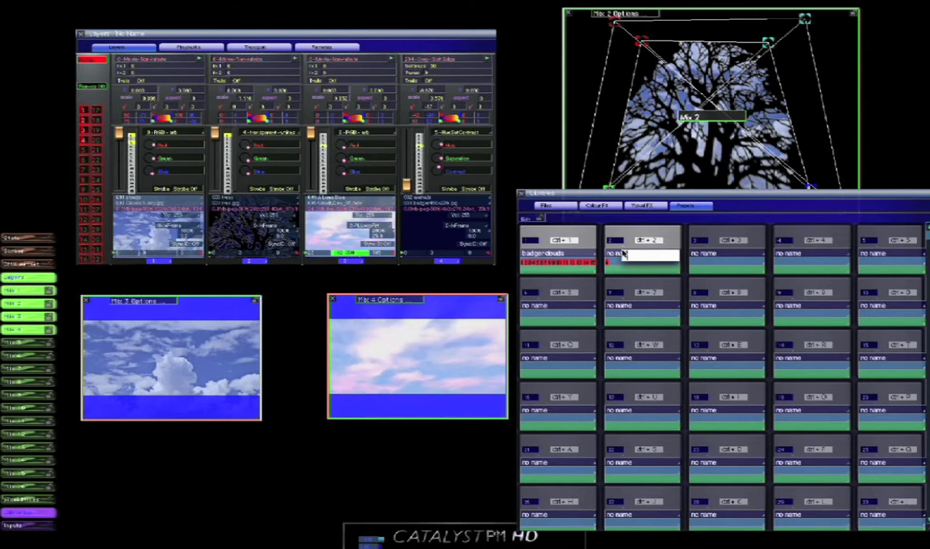
{"action": "type", "text": "cloud"}
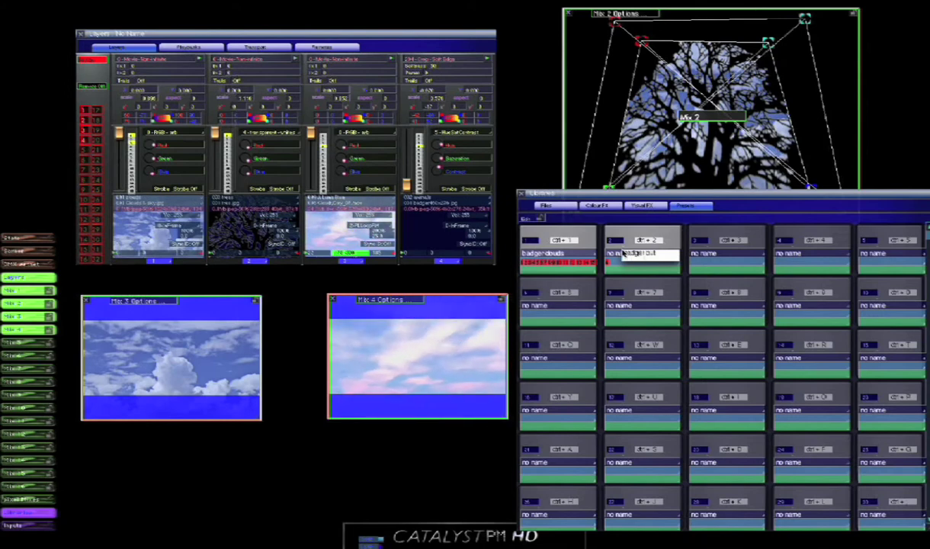
{"action": "key", "text": "Return"}
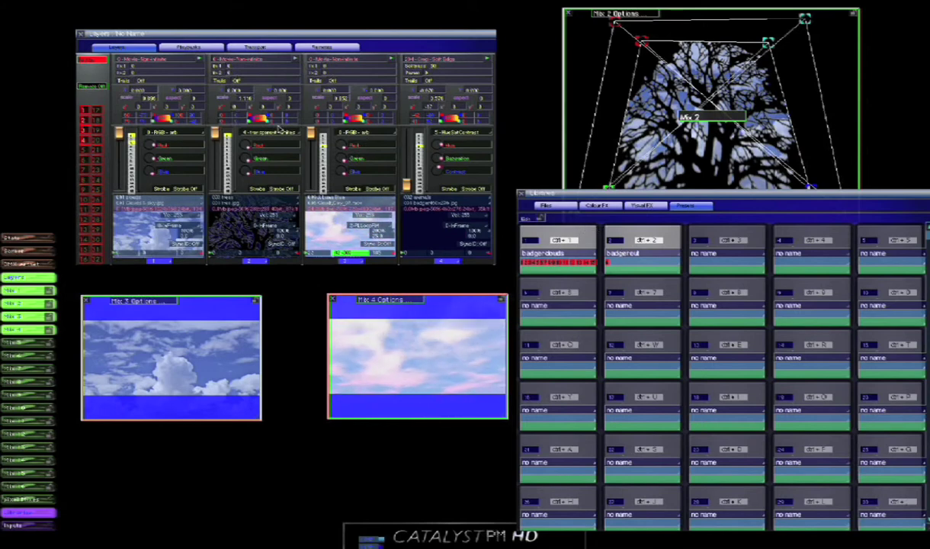
Fade layers 3, 2 and 1 to zero intensity and snapshot all layers into preset 3
{"action": "left_click_drag", "start_coordinate": [309, 135], "coordinate": [314, 396]}
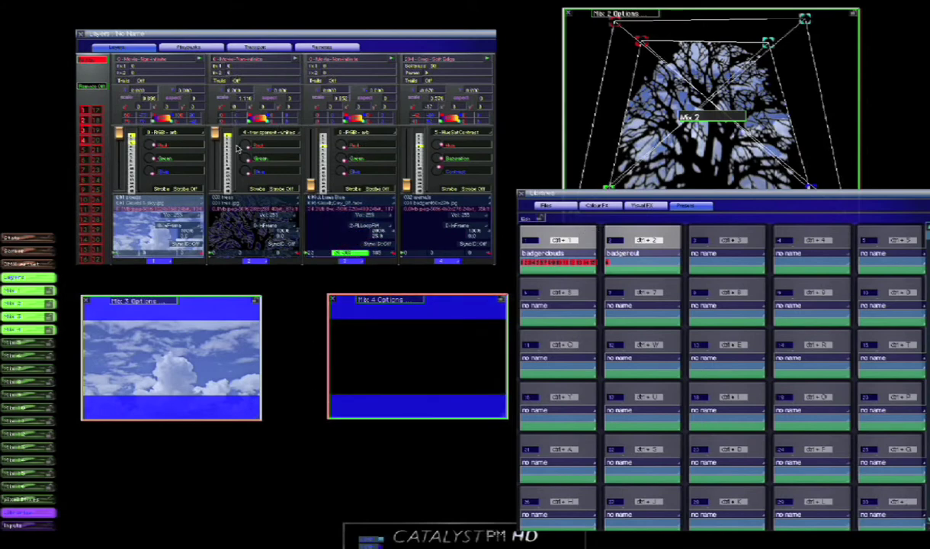
{"action": "left_click_drag", "start_coordinate": [215, 132], "coordinate": [229, 297]}
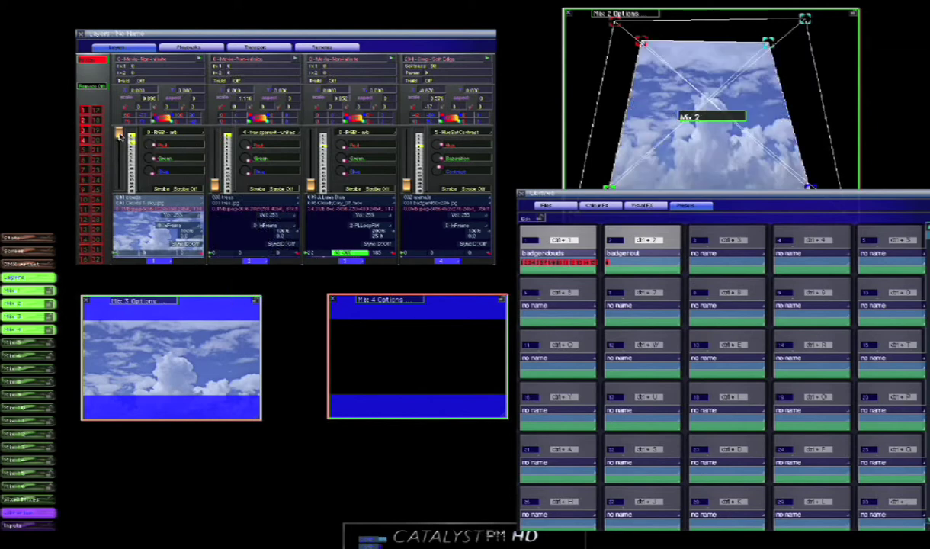
{"action": "left_click_drag", "start_coordinate": [119, 135], "coordinate": [119, 183]}
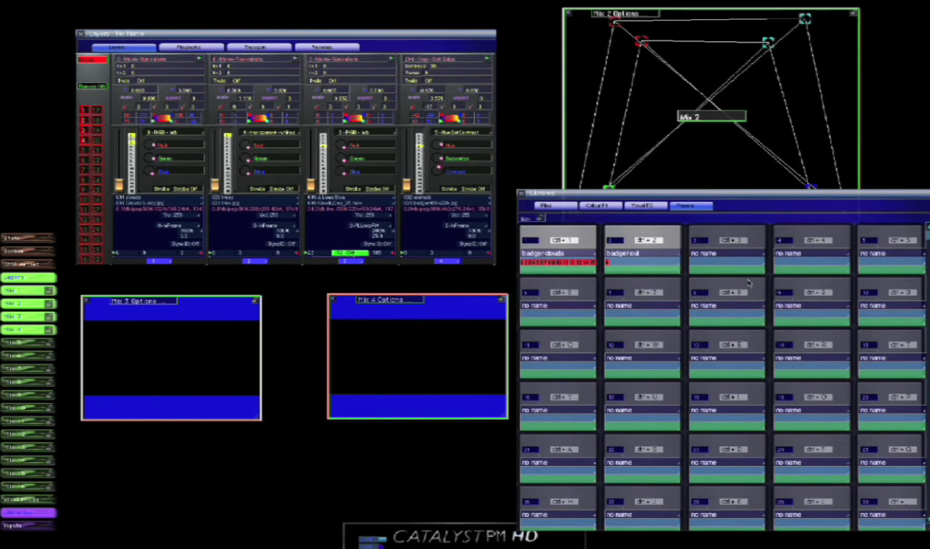
{"action": "right_click", "coordinate": [760, 264]}
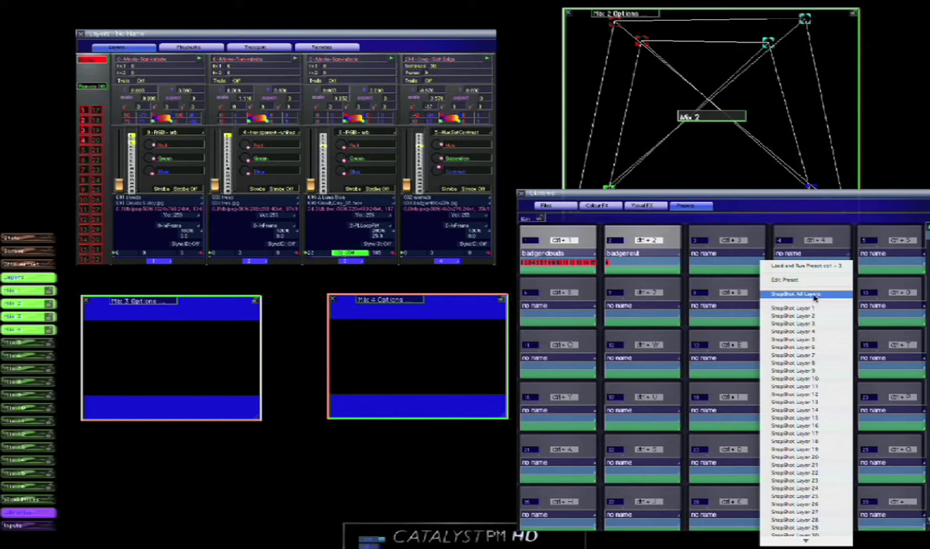
{"action": "left_click", "coordinate": [796, 296]}
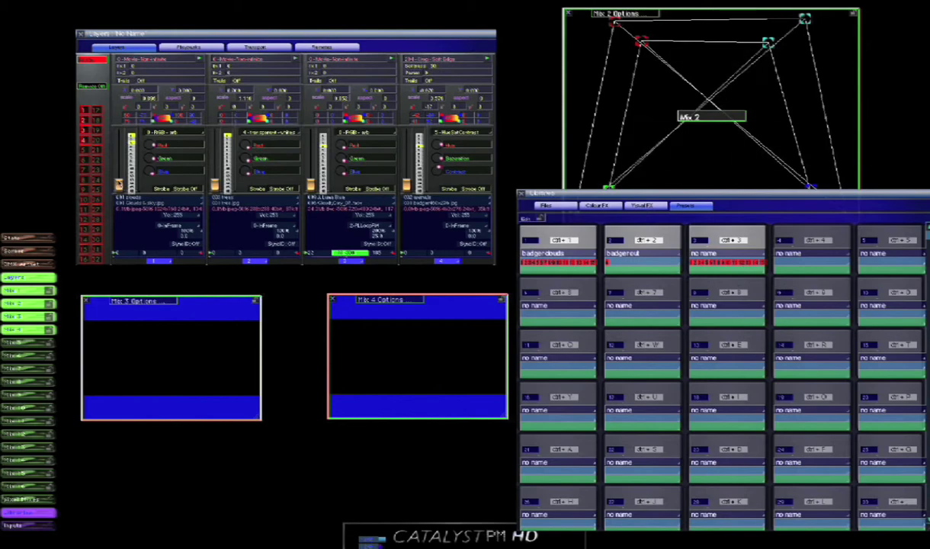
Raise layer 1 to full intensity and load the meerkat image from the file library onto it
{"action": "left_click_drag", "start_coordinate": [119, 183], "coordinate": [119, 133]}
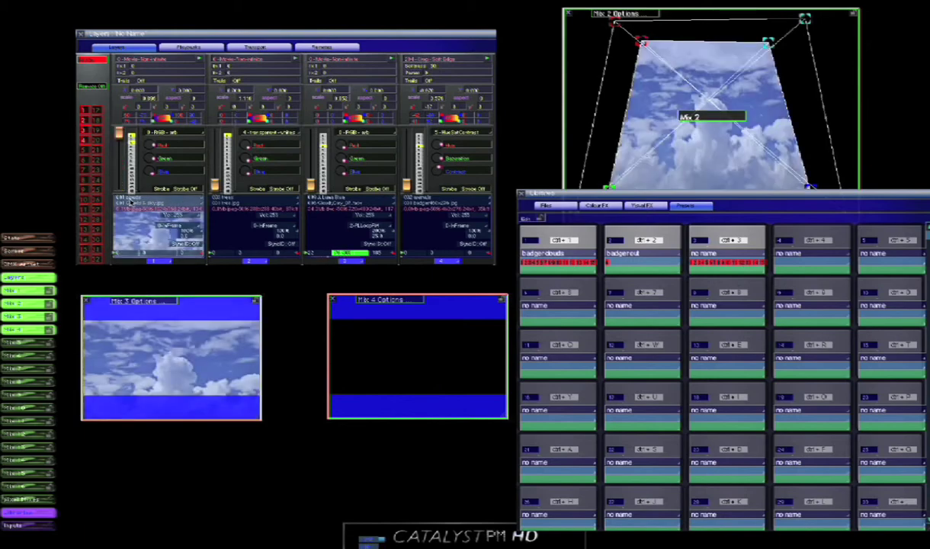
{"action": "left_click", "coordinate": [546, 206]}
{"action": "left_click", "coordinate": [693, 362]}
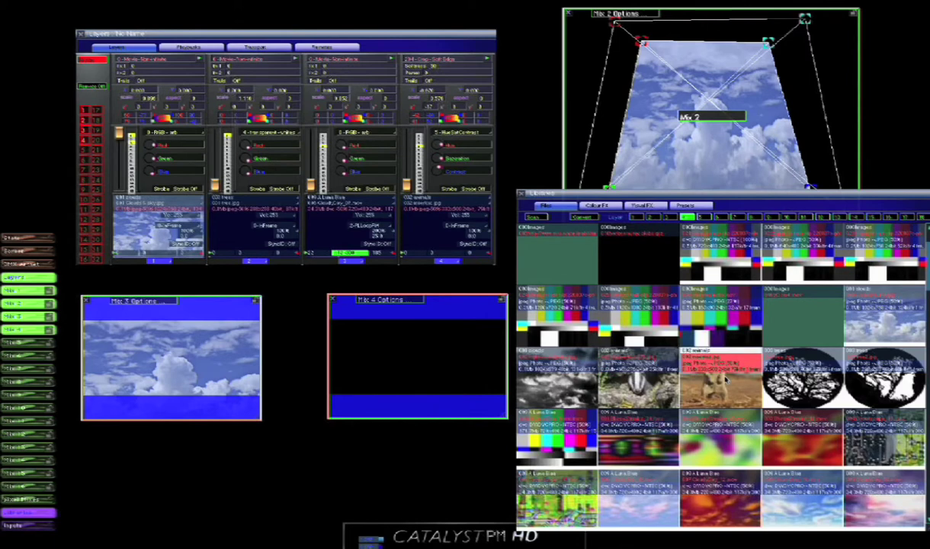
{"action": "left_click", "coordinate": [638, 216]}
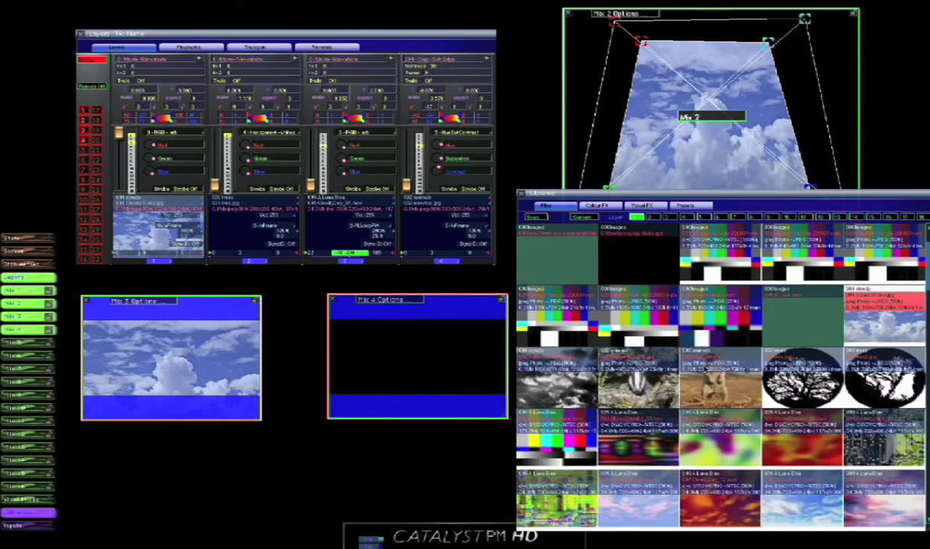
{"action": "left_click", "coordinate": [681, 365]}
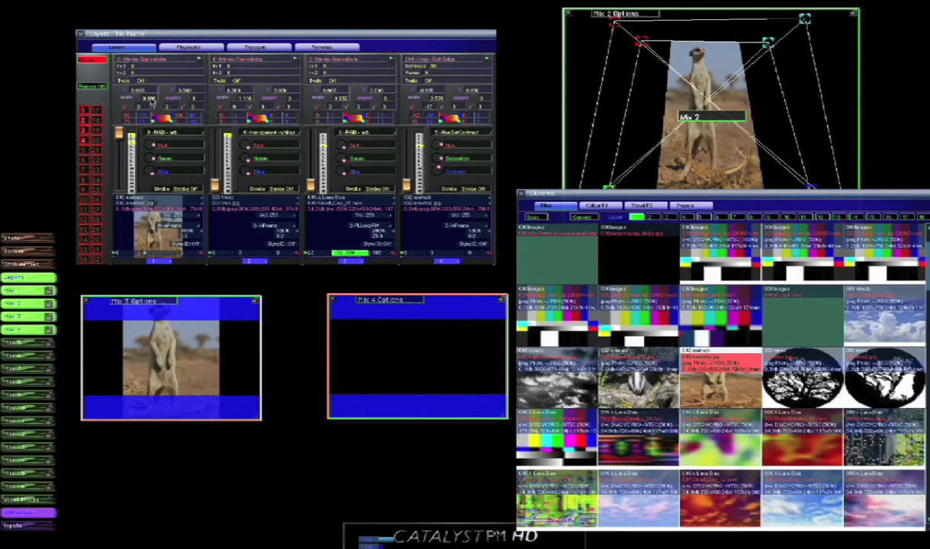
Enlarge and reposition the meerkat on layer 1 to frame its head, and switch the layer's output from Mix 3 to Mix 4
{"action": "left_click_drag", "start_coordinate": [150, 100], "coordinate": [154, 89]}
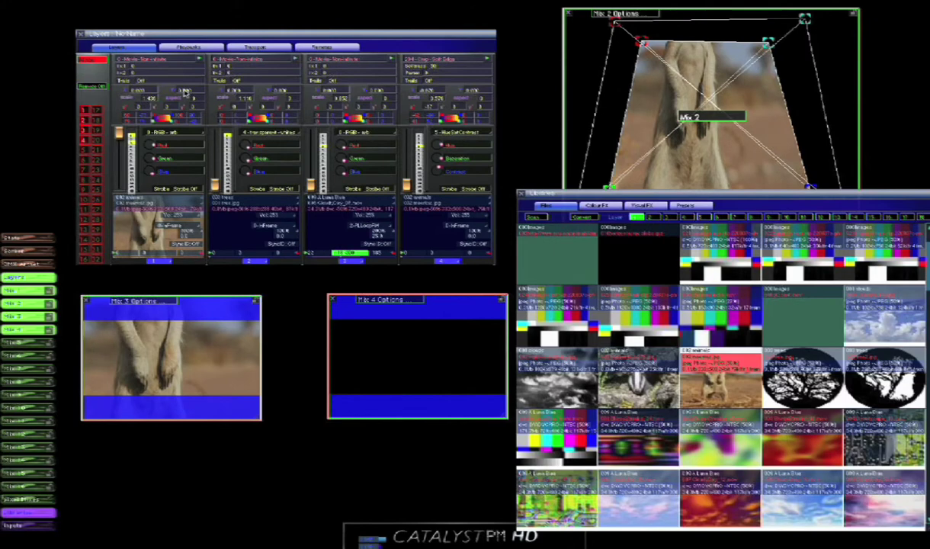
{"action": "left_click_drag", "start_coordinate": [186, 92], "coordinate": [300, 372]}
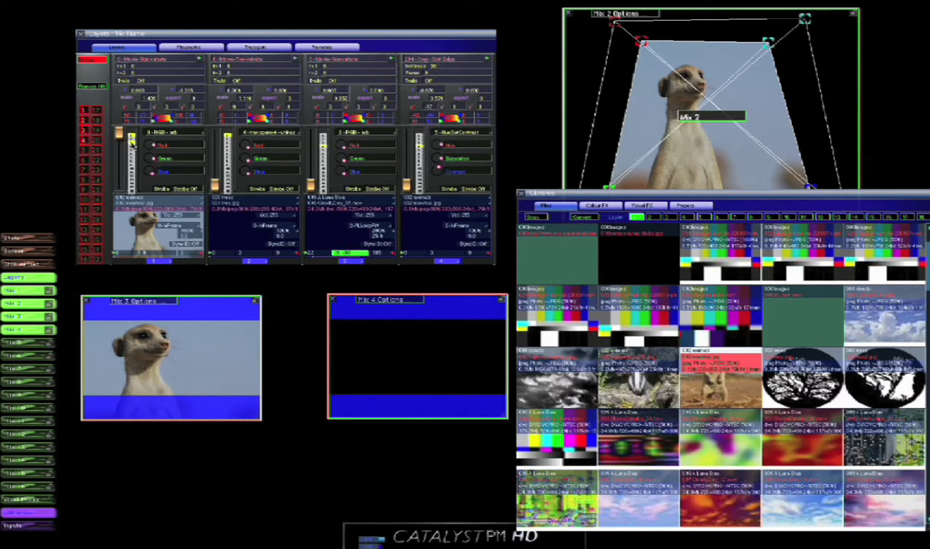
{"action": "left_click", "coordinate": [128, 133]}
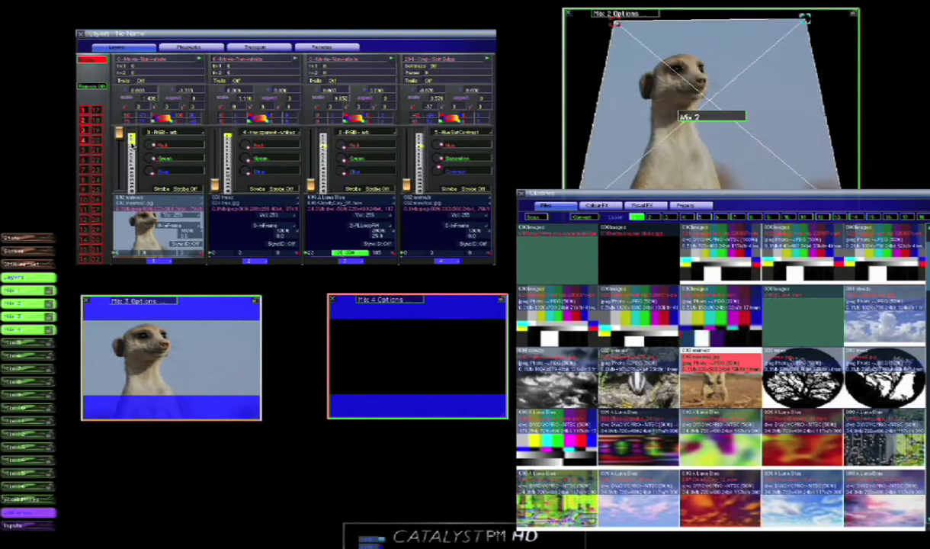
{"action": "left_click", "coordinate": [127, 136]}
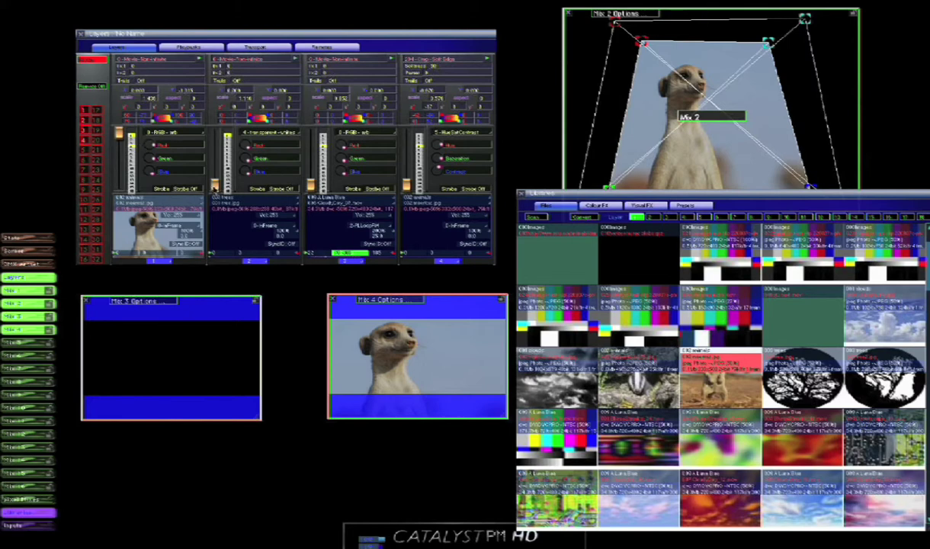
Raise layer 2 to full intensity and load the second tree image onto it, keeping the meerkat image on layer 1
{"action": "left_click_drag", "start_coordinate": [215, 188], "coordinate": [219, 4]}
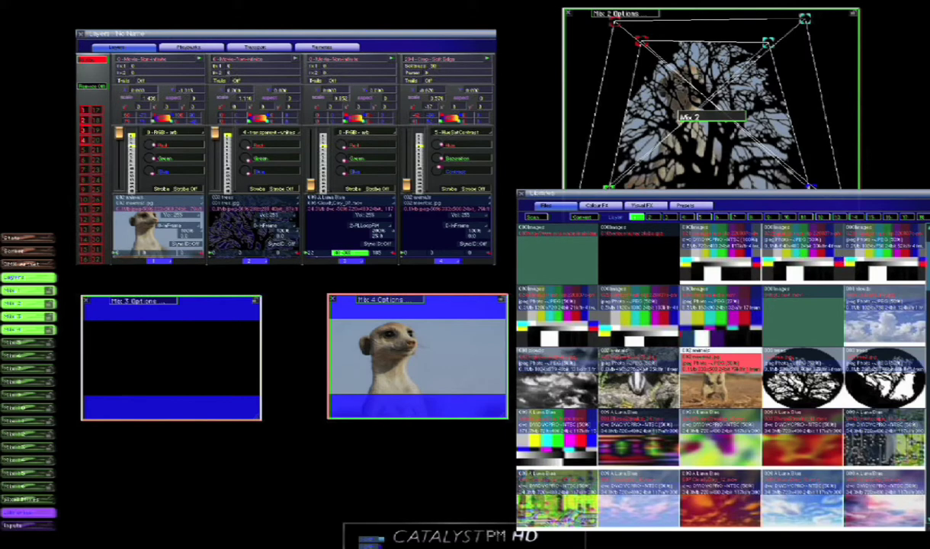
{"action": "left_click", "coordinate": [885, 374]}
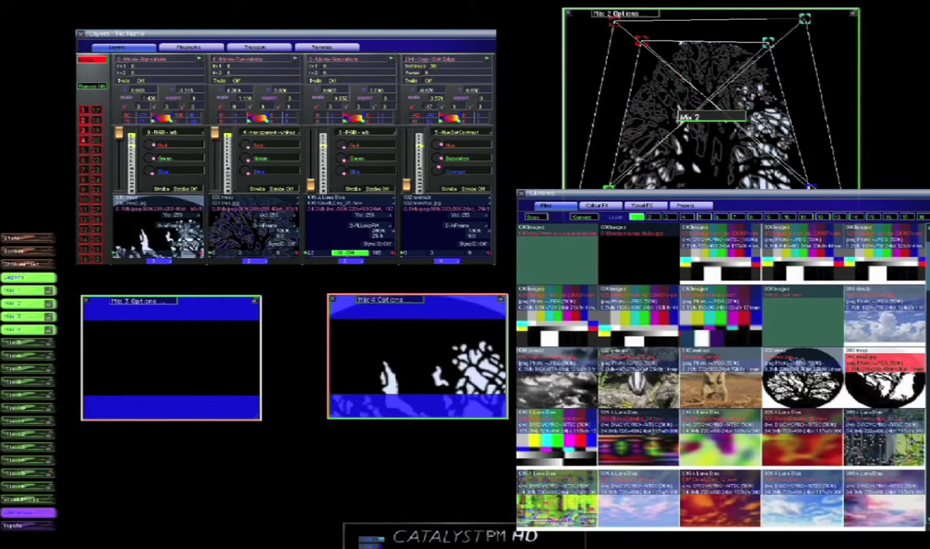
{"action": "left_click", "coordinate": [684, 369]}
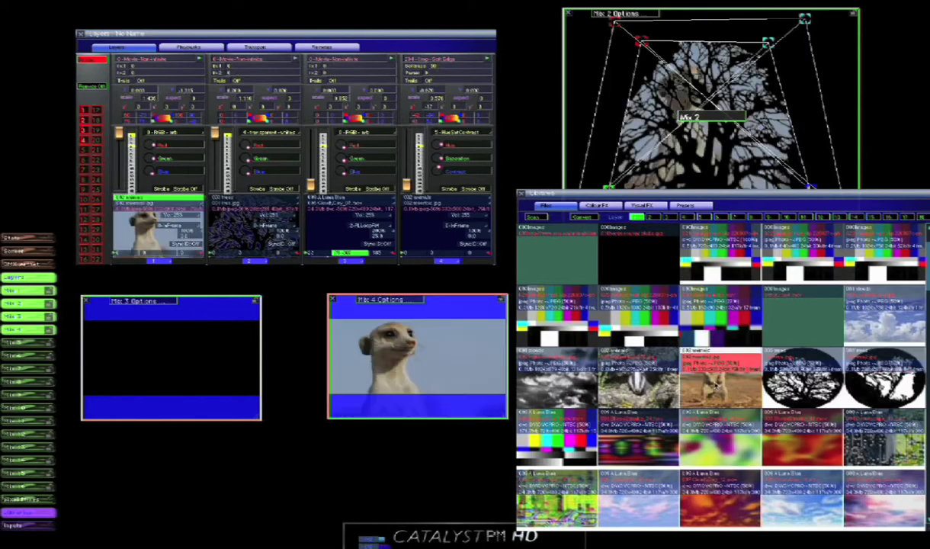
{"action": "left_click", "coordinate": [654, 217]}
{"action": "left_click", "coordinate": [862, 378]}
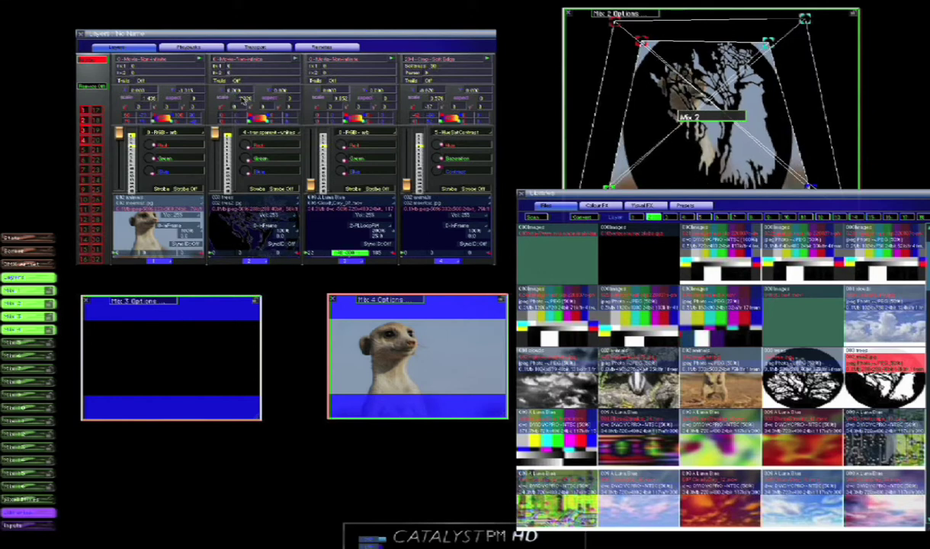
Enlarge and shift the tree on layer 2, and adjust the meerkat's position and scale on layer 1 so its head sits beside the tree
{"action": "left_click", "coordinate": [234, 89]}
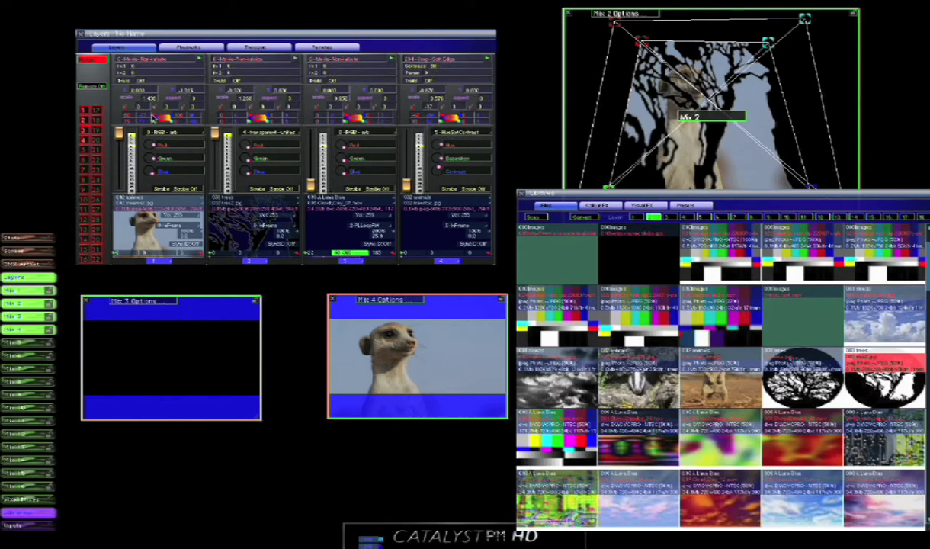
{"action": "left_click_drag", "start_coordinate": [142, 90], "coordinate": [130, 12]}
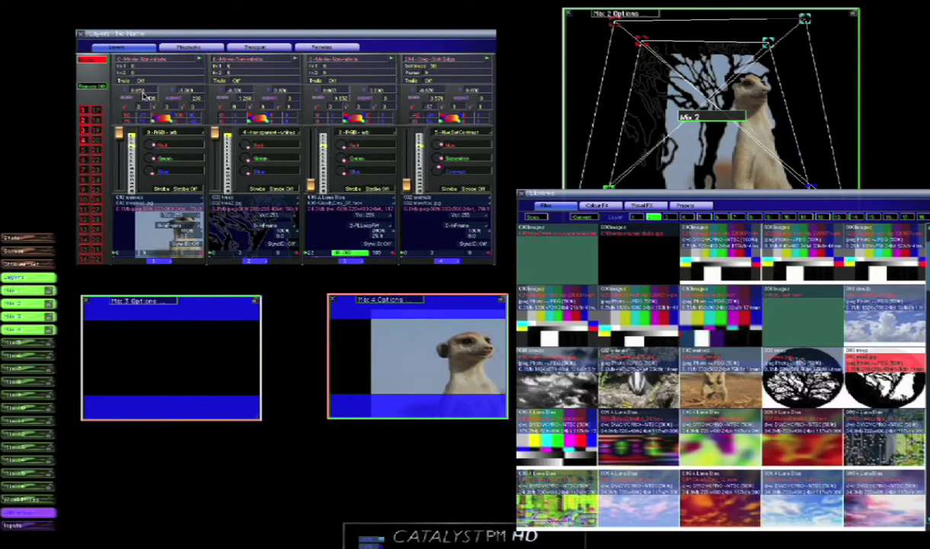
{"action": "left_click_drag", "start_coordinate": [138, 91], "coordinate": [160, 98]}
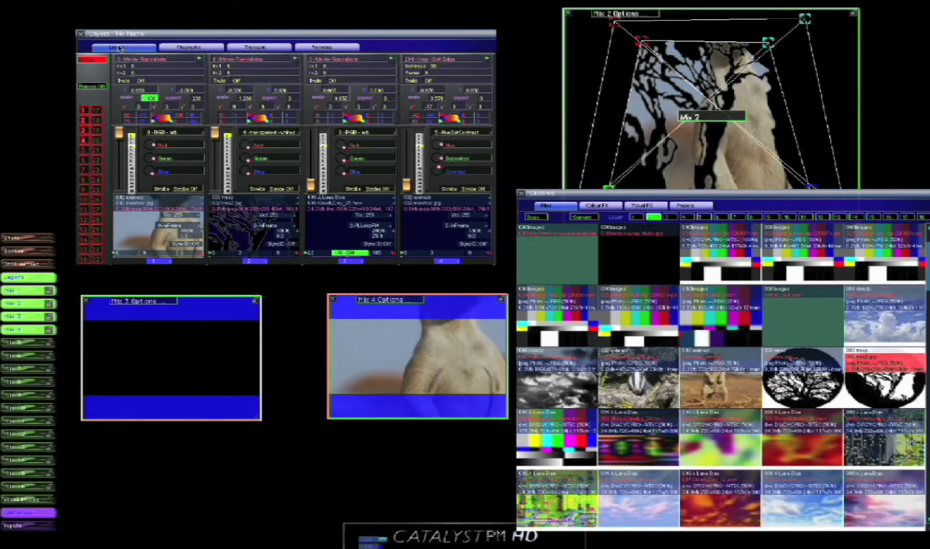
{"action": "left_click", "coordinate": [182, 89]}
{"action": "left_click", "coordinate": [195, 311]}
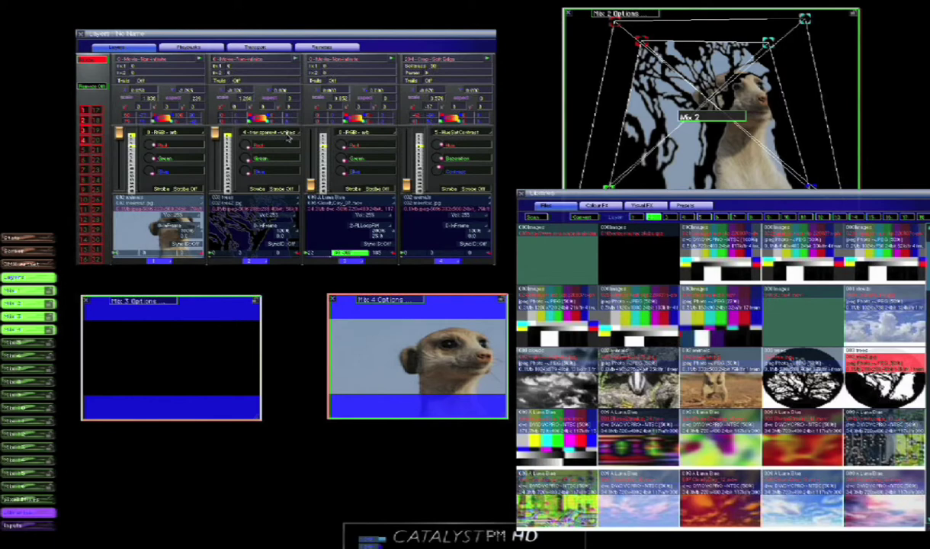
Raise layer 3 to full intensity and change layer 4's file folder to 000 Images
{"action": "left_click_drag", "start_coordinate": [311, 178], "coordinate": [311, 134]}
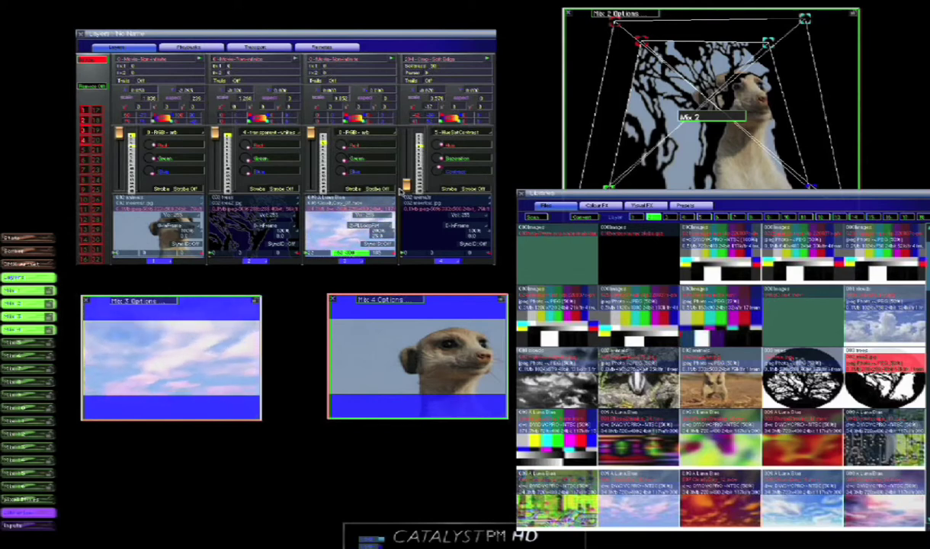
{"action": "scroll", "coordinate": [414, 203], "scroll_direction": "up", "scroll_amount": 2}
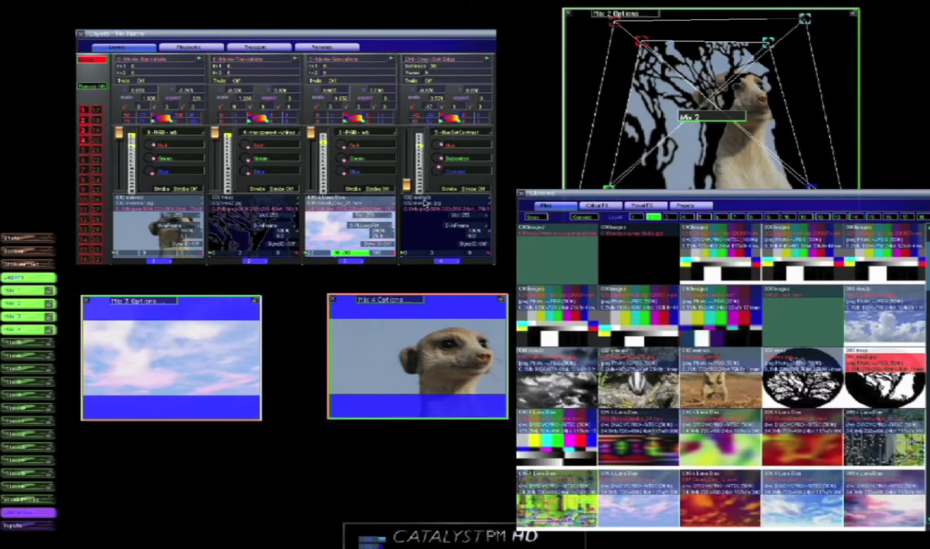
{"action": "scroll", "coordinate": [421, 205], "scroll_direction": "up", "scroll_amount": 1}
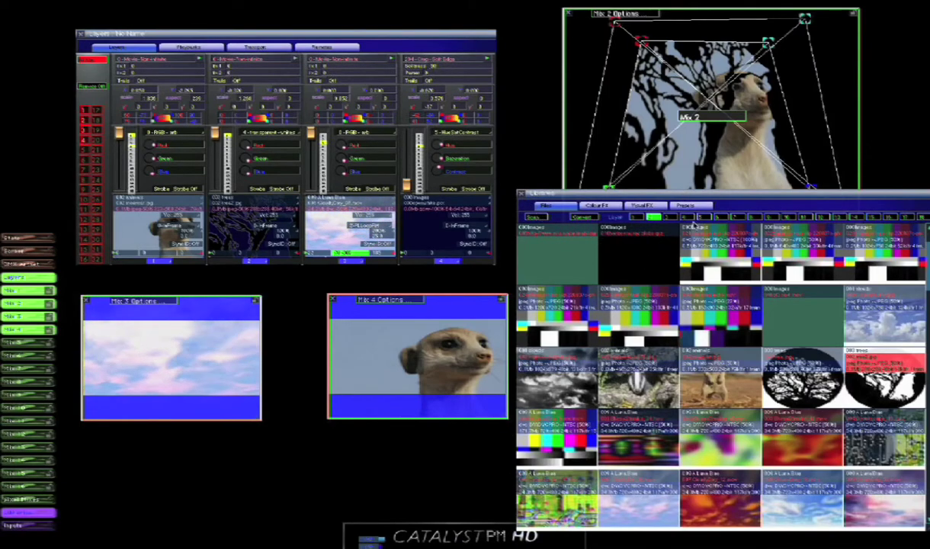
Name preset 4 meerkat and snapshot all layers into it
{"action": "left_click", "coordinate": [684, 206]}
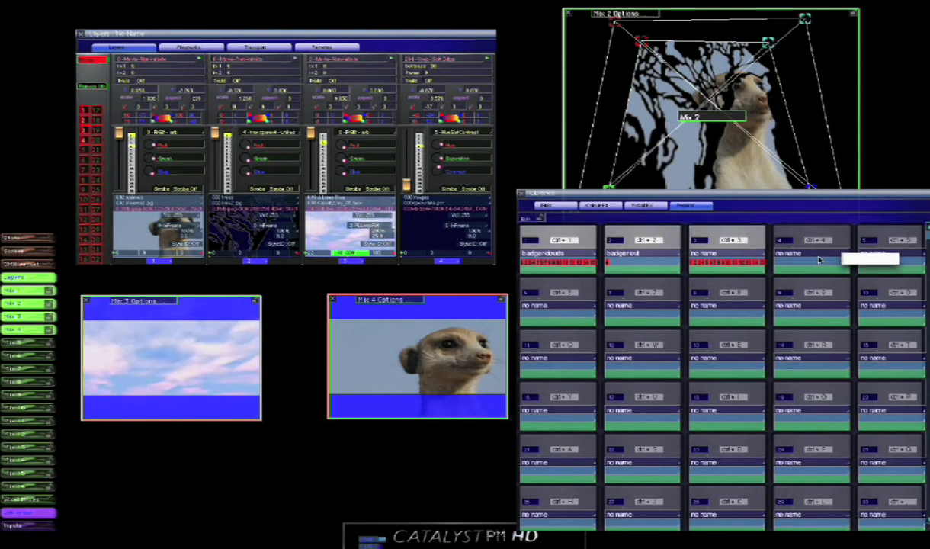
{"action": "type", "text": "mixlist"}
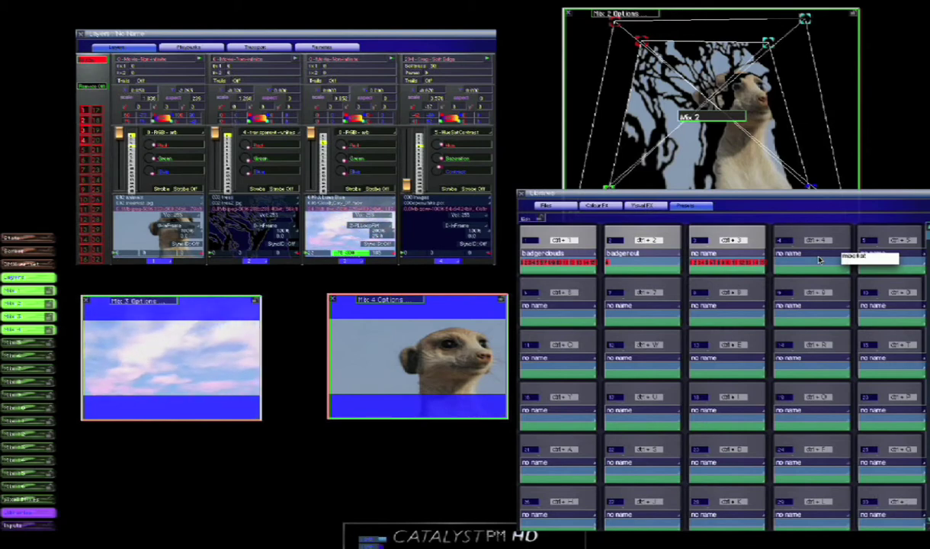
{"action": "key", "text": "Return"}
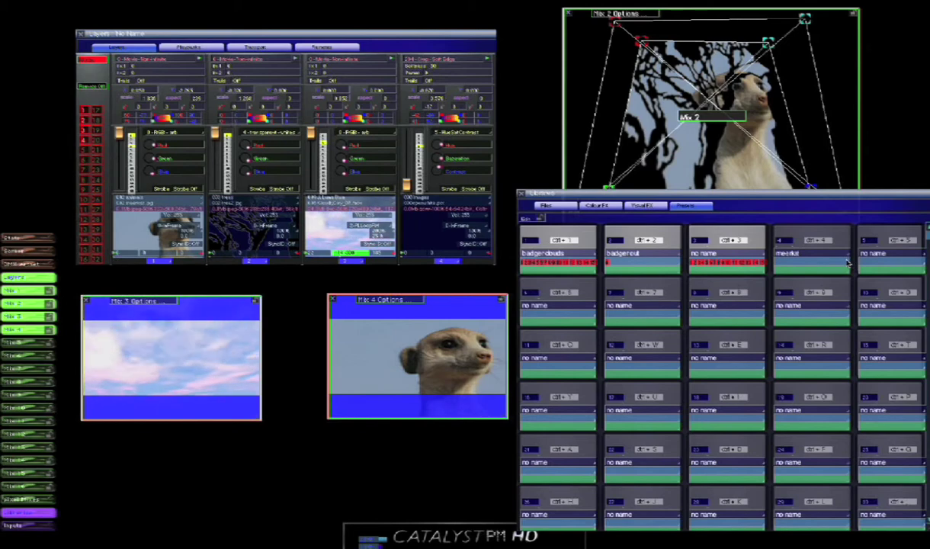
{"action": "right_click", "coordinate": [847, 264]}
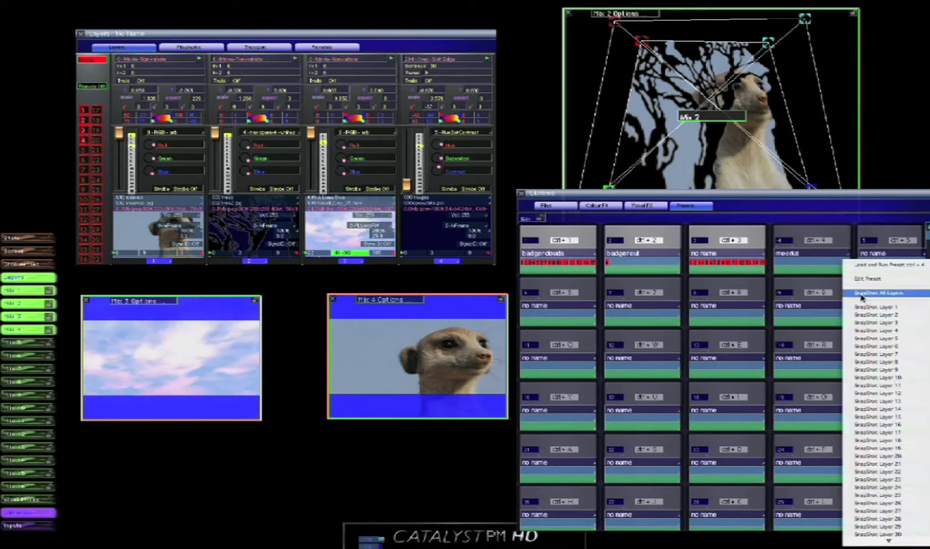
{"action": "left_click", "coordinate": [862, 297]}
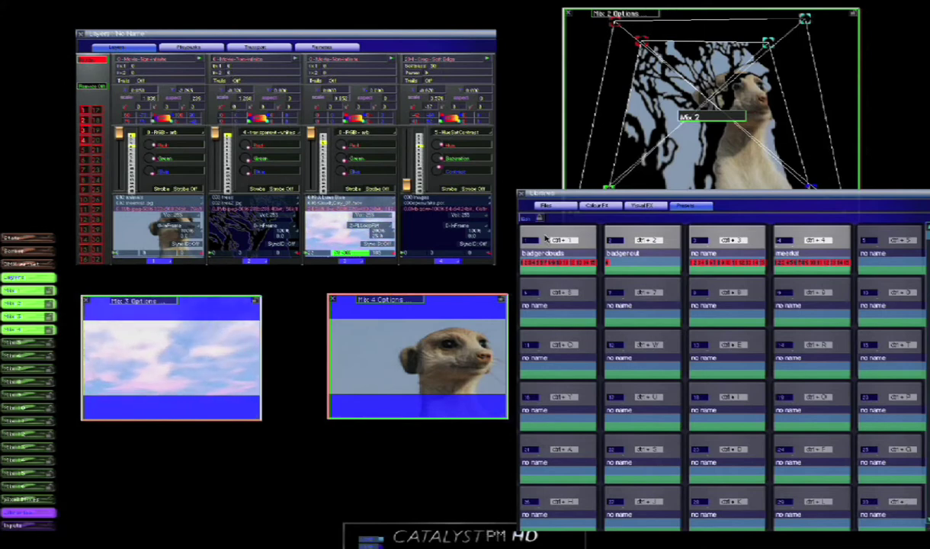
Recall presets 1, 2 and 3 in turn to check the badger clouds, badger out and blackout looks
{"action": "left_click", "coordinate": [546, 238]}
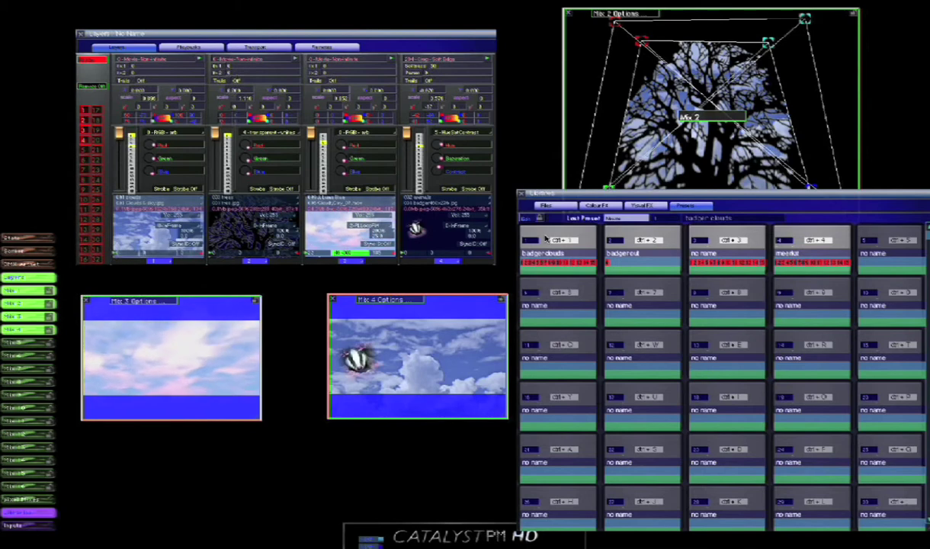
{"action": "left_click", "coordinate": [636, 238]}
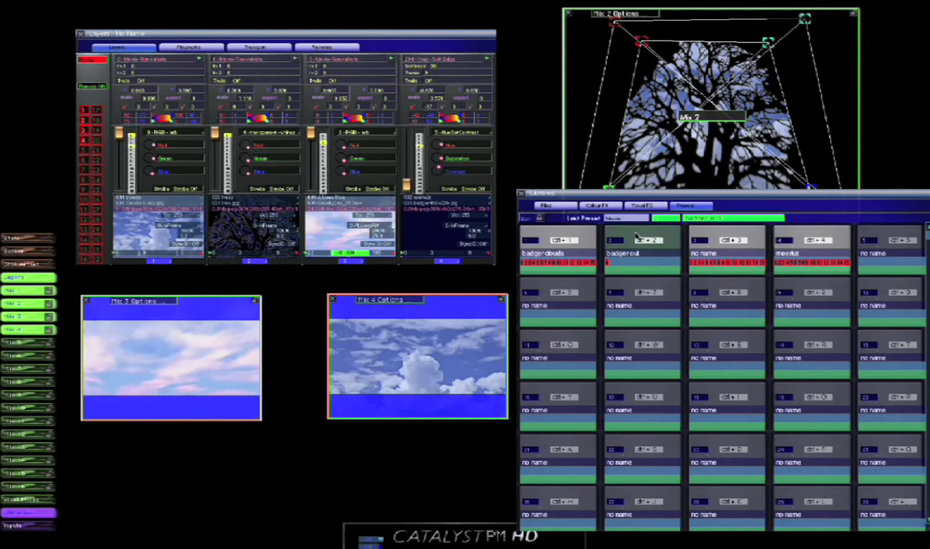
{"action": "left_click", "coordinate": [713, 234]}
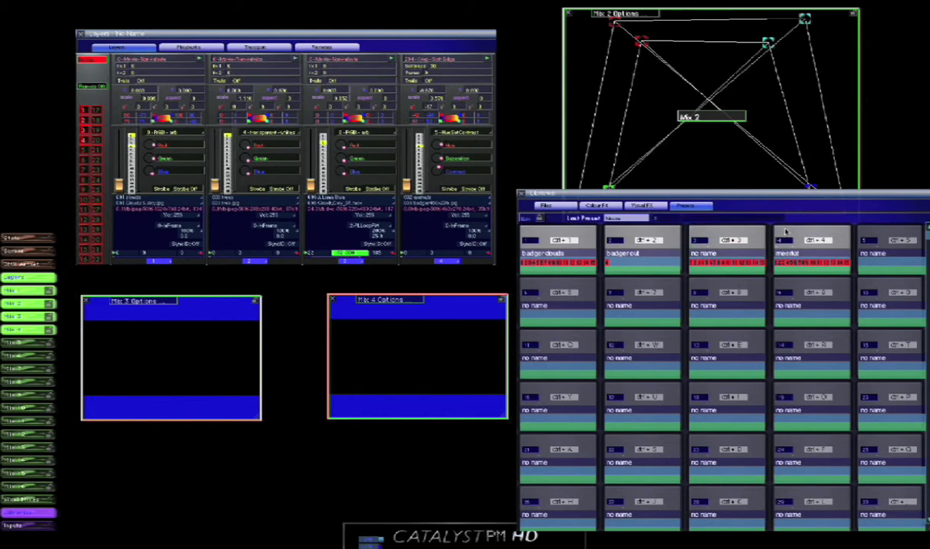
Name preset 3 black out
{"action": "left_click", "coordinate": [691, 242]}
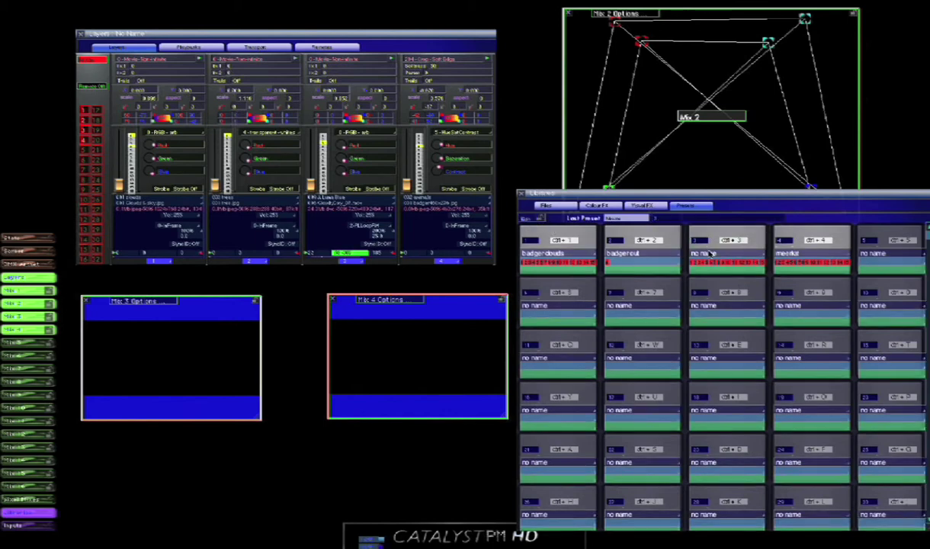
{"action": "left_click", "coordinate": [709, 256]}
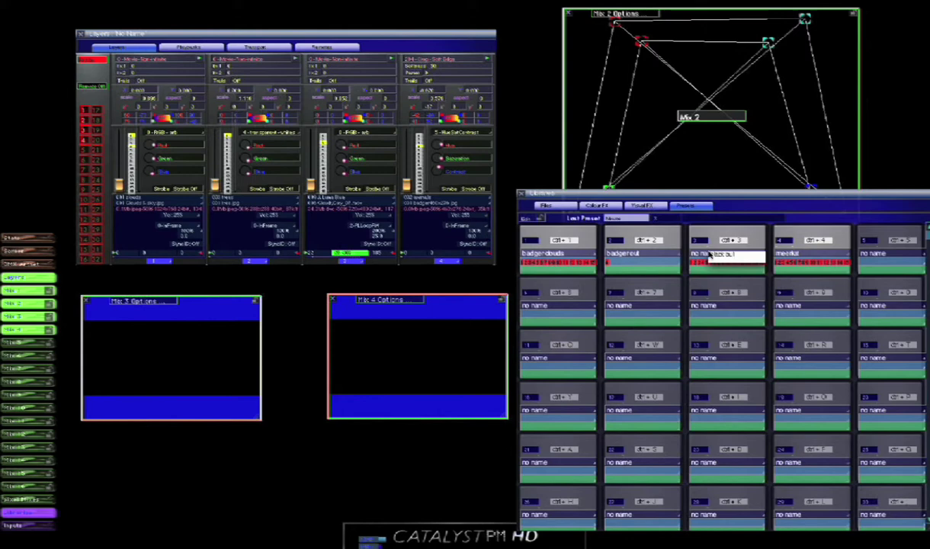
{"action": "type", "text": "black out"}
{"action": "key", "text": "Return"}
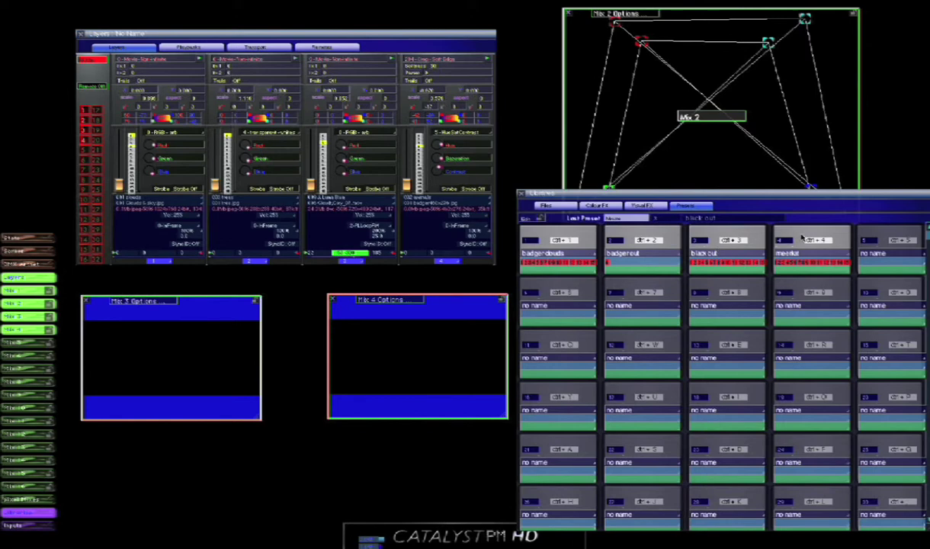
Play back the meerkat preset, the badger clouds preset, badger out, and badger clouds again to check the changes between looks
{"action": "left_click", "coordinate": [801, 239]}
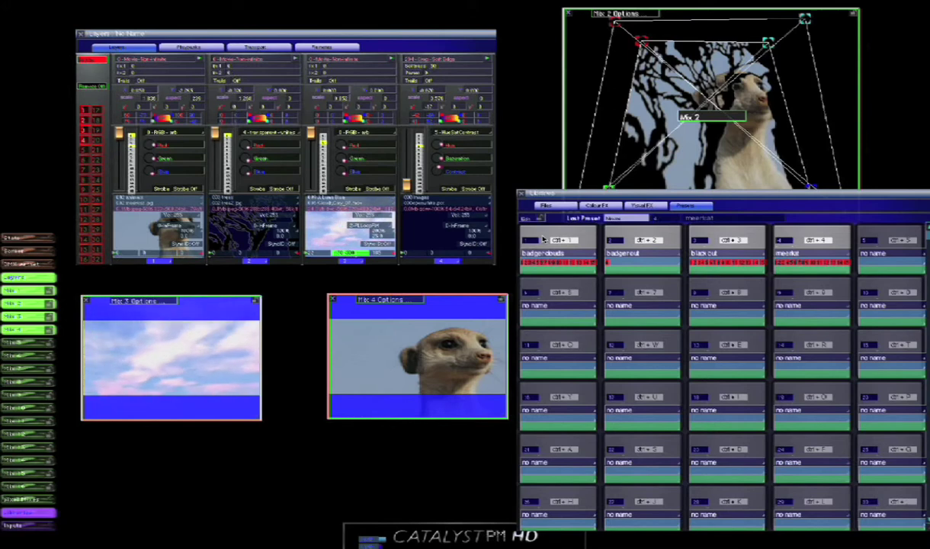
{"action": "left_click", "coordinate": [543, 239]}
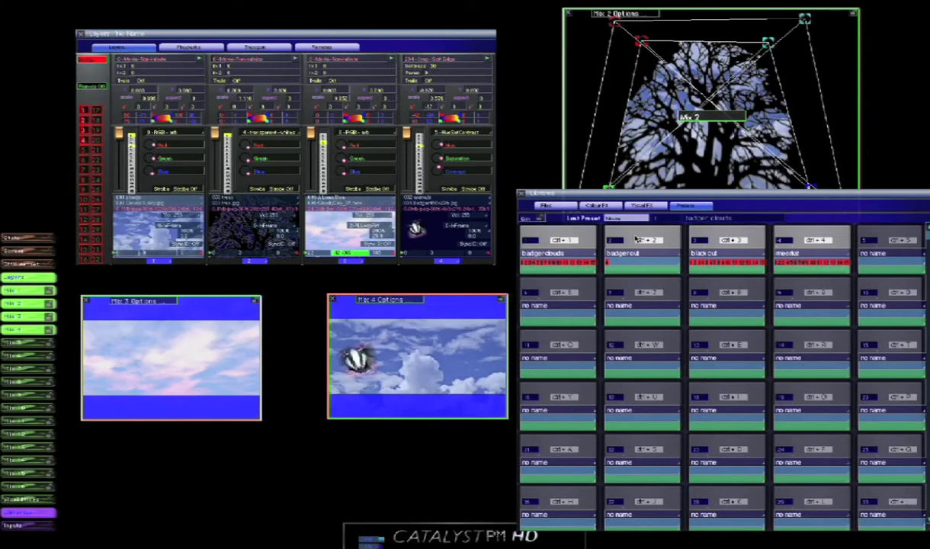
{"action": "left_click", "coordinate": [638, 239]}
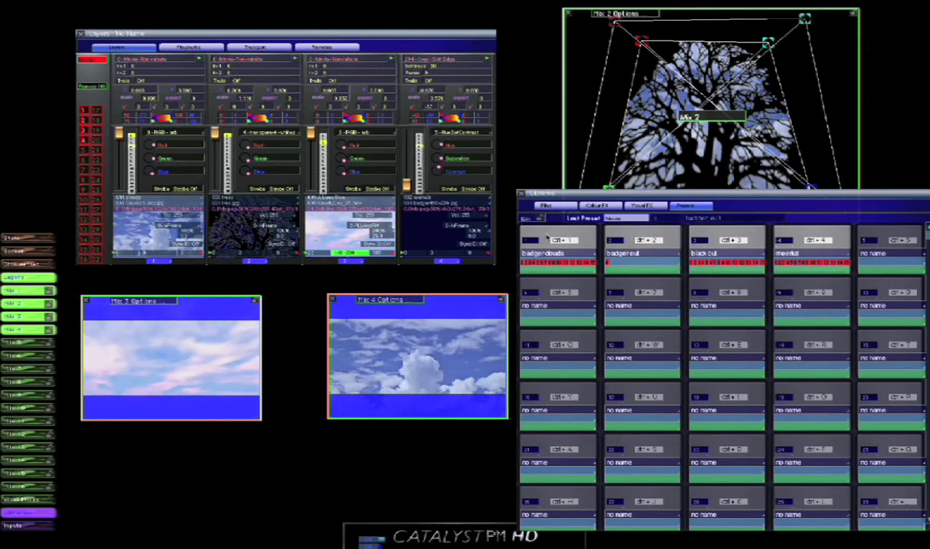
{"action": "left_click", "coordinate": [546, 238]}
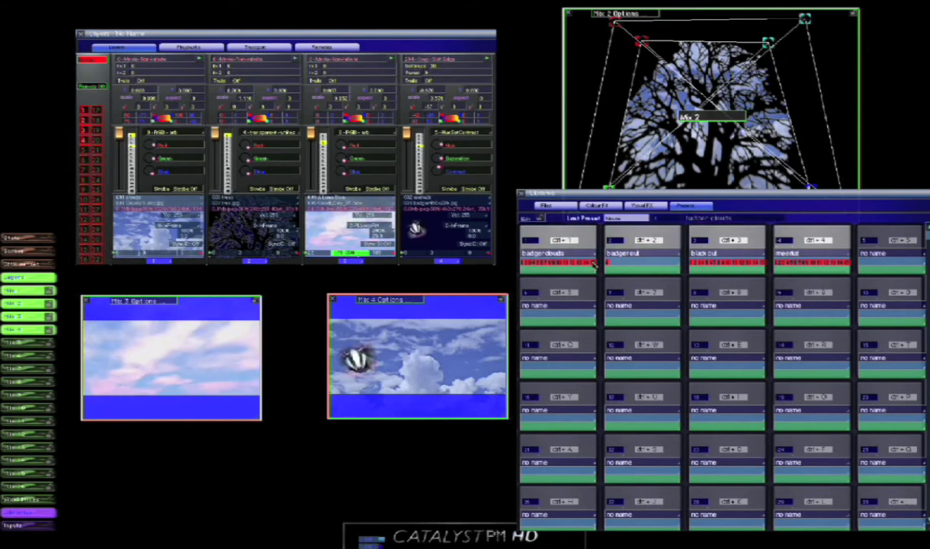
Open preset 1, badger clouds, for editing and set layer 1's intensity to Fade To with a time of 2 seconds
{"action": "right_click", "coordinate": [594, 263]}
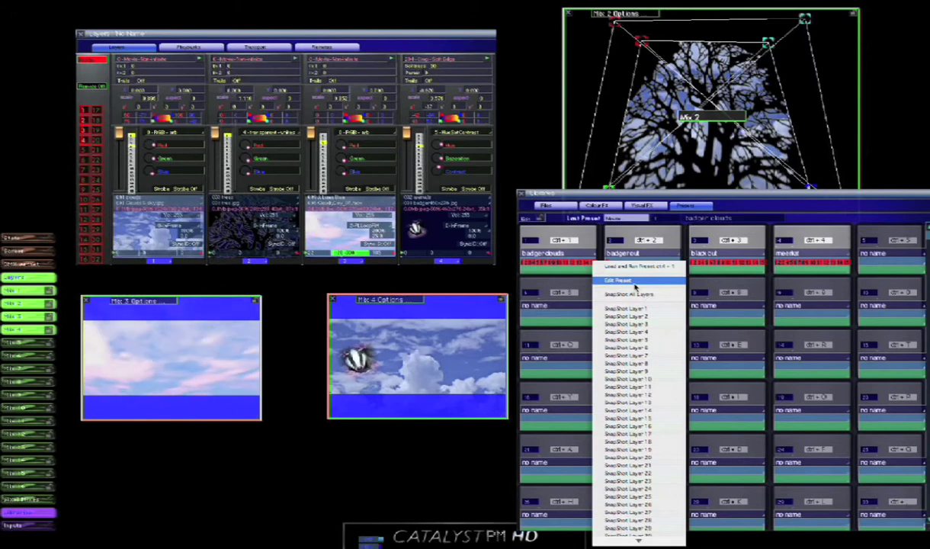
{"action": "left_click", "coordinate": [635, 282]}
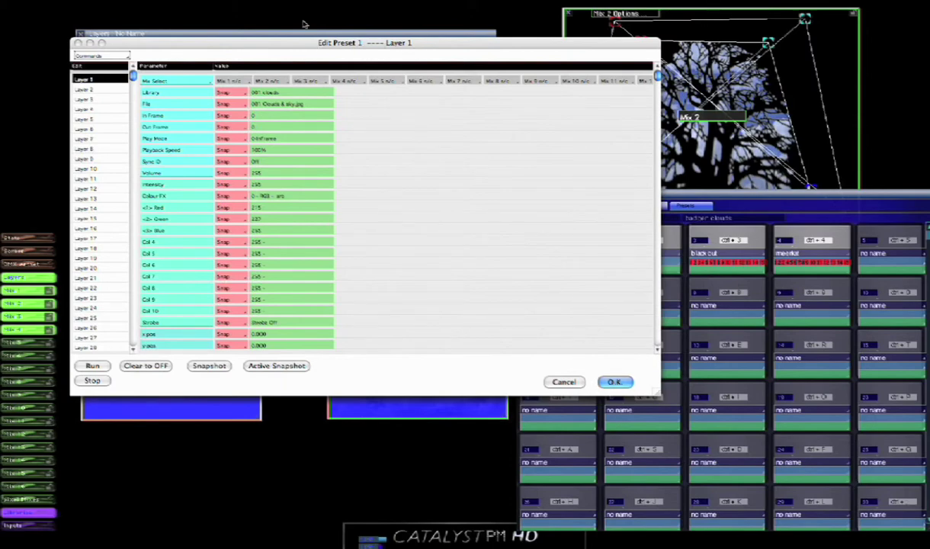
{"action": "left_click_drag", "start_coordinate": [295, 47], "coordinate": [487, 131]}
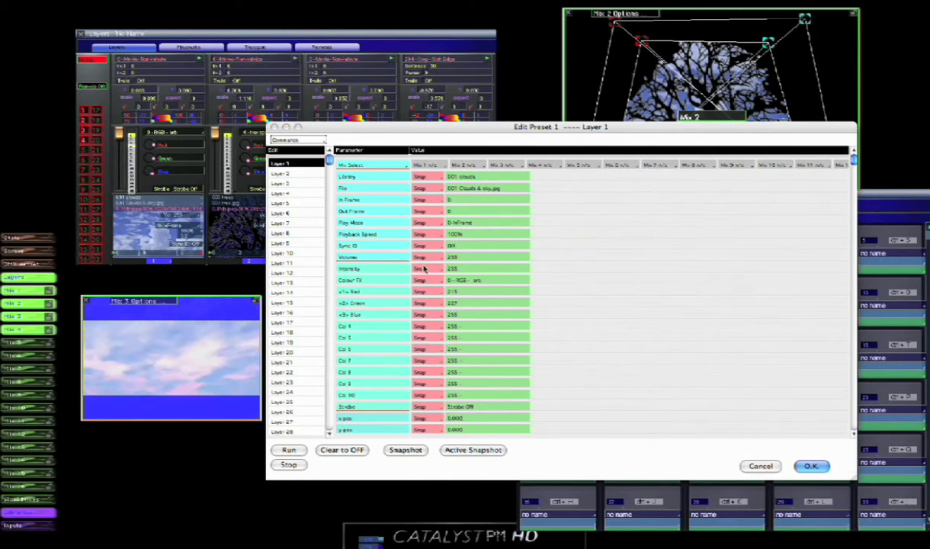
{"action": "left_click", "coordinate": [424, 268]}
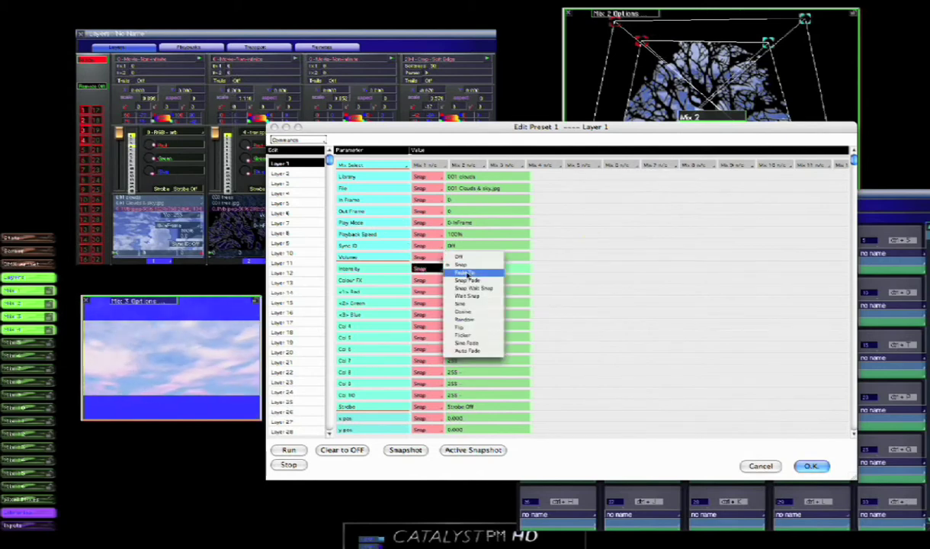
{"action": "left_click", "coordinate": [469, 261]}
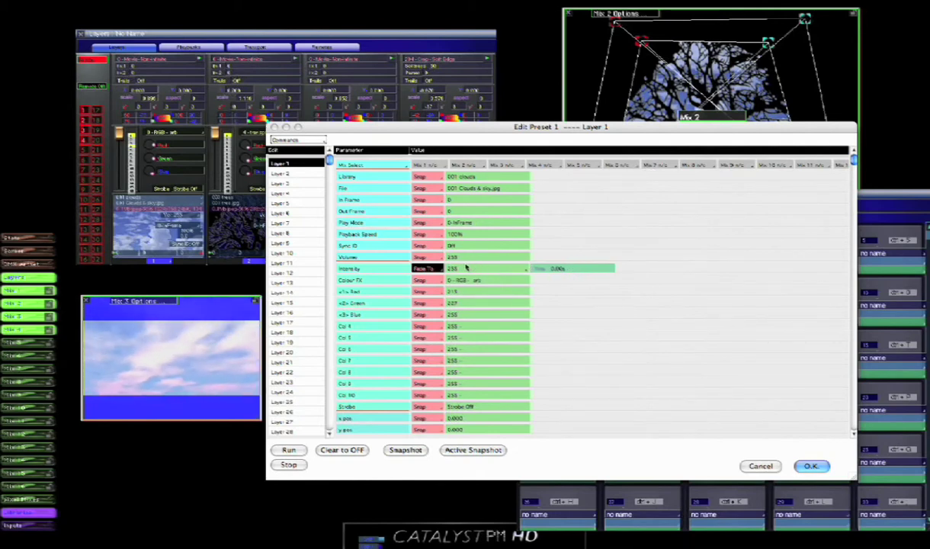
{"action": "left_click", "coordinate": [560, 271]}
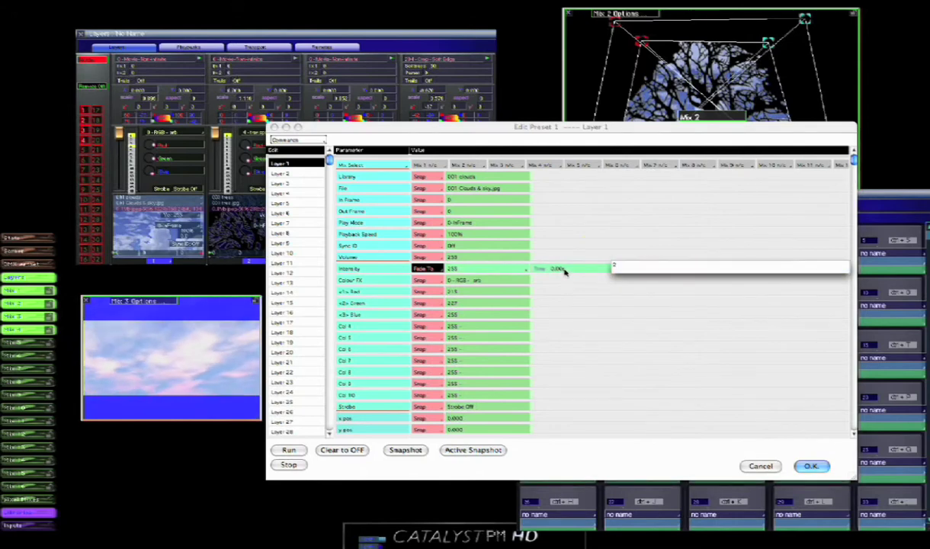
{"action": "type", "text": "2"}
{"action": "key", "text": "Return"}
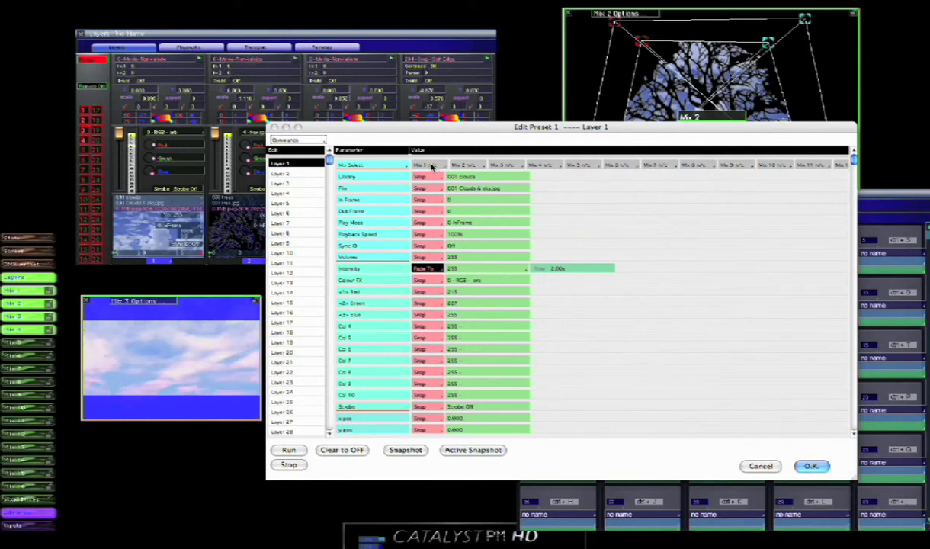
Set layer 2's intensity in preset 1 to Fade To with a time of 2 seconds
{"action": "left_click", "coordinate": [297, 173]}
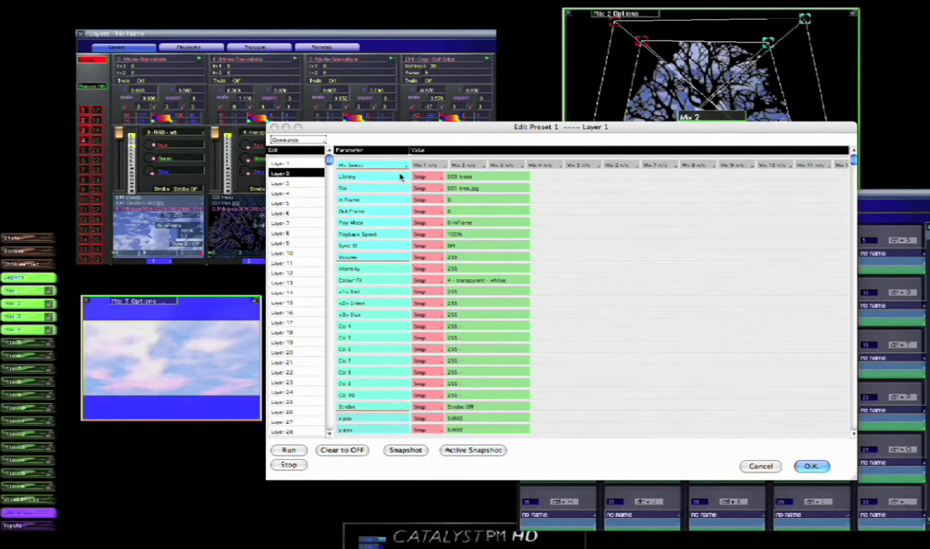
{"action": "left_click", "coordinate": [437, 269]}
{"action": "left_click", "coordinate": [465, 272]}
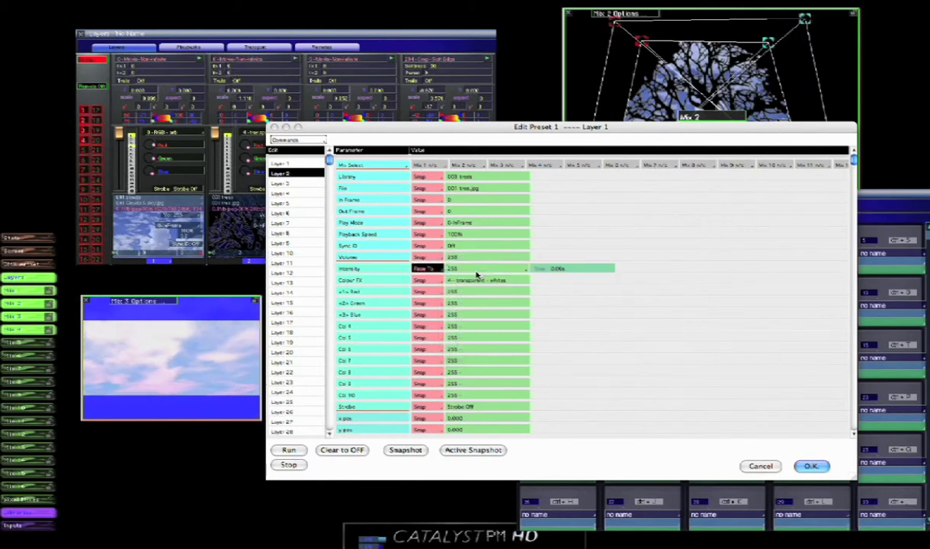
{"action": "left_click", "coordinate": [554, 269]}
{"action": "type", "text": "2"}
{"action": "key", "text": "Return"}
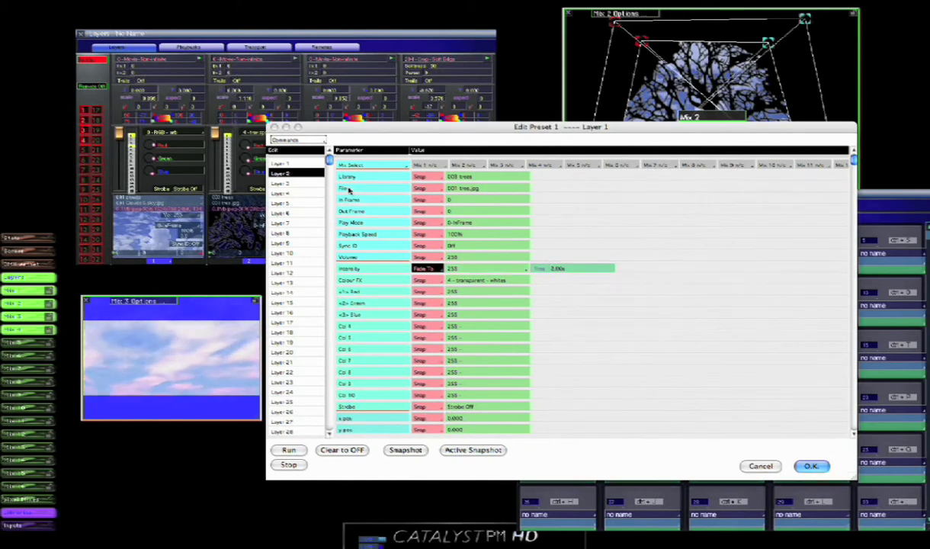
Set layer 3's intensity in preset 1 to Fade To with a time of 2 seconds
{"action": "left_click", "coordinate": [280, 183]}
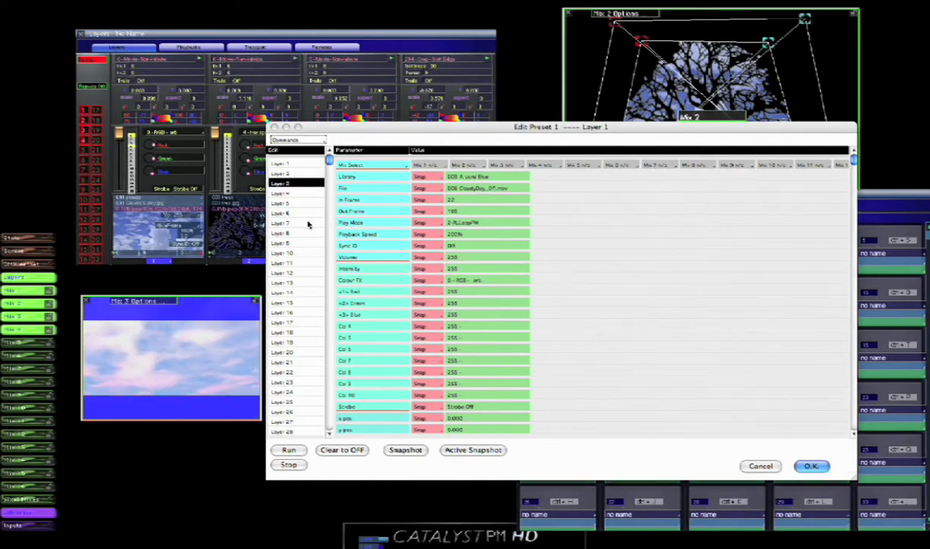
{"action": "left_click", "coordinate": [419, 269]}
{"action": "left_click", "coordinate": [463, 272]}
{"action": "left_click", "coordinate": [555, 269]}
{"action": "type", "text": "2"}
{"action": "key", "text": "Return"}
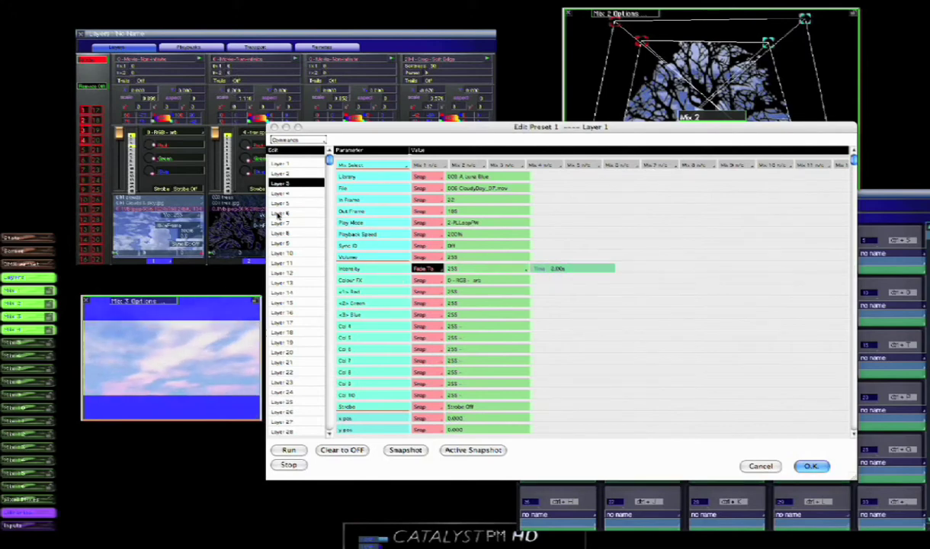
Set layer 4's intensity in preset 1 to Fade To with a time of 2 seconds and save the preset edits
{"action": "left_click", "coordinate": [268, 193]}
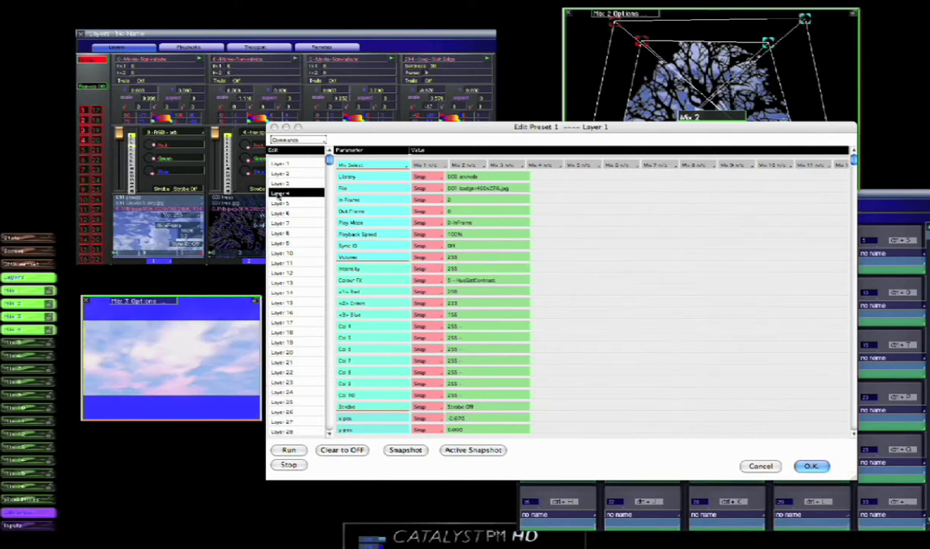
{"action": "left_click", "coordinate": [421, 269]}
{"action": "left_click", "coordinate": [458, 273]}
{"action": "left_click", "coordinate": [556, 268]}
{"action": "type", "text": "2"}
{"action": "key", "text": "Return"}
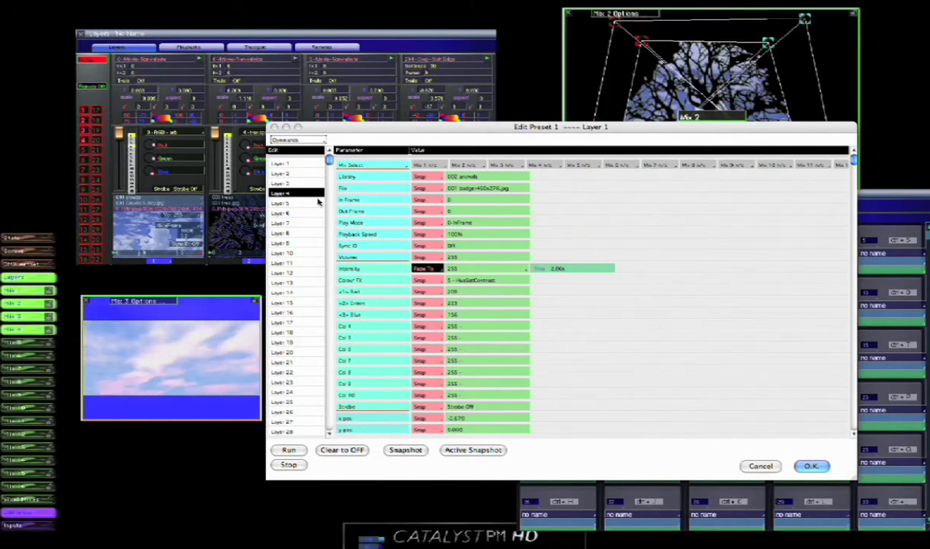
{"action": "left_click_drag", "start_coordinate": [389, 130], "coordinate": [571, 163]}
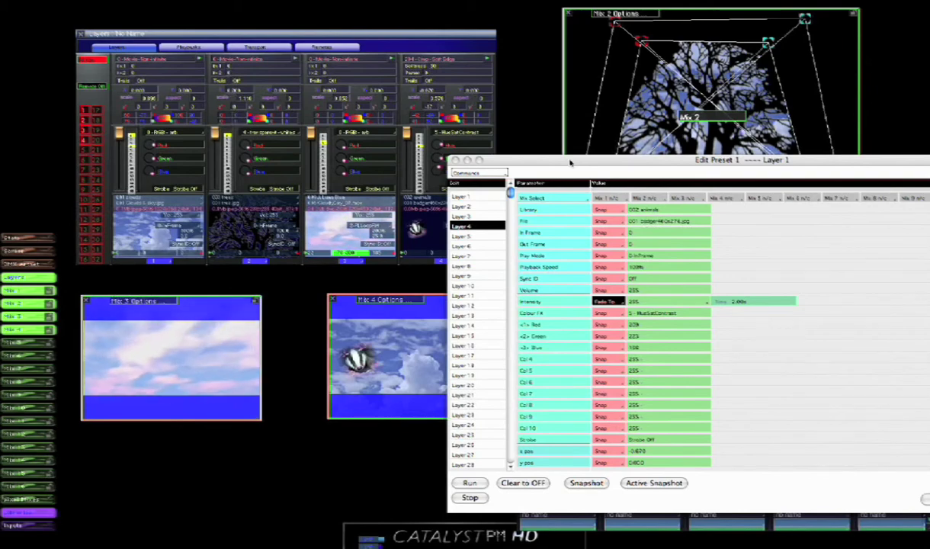
{"action": "left_click_drag", "start_coordinate": [570, 162], "coordinate": [292, 79]}
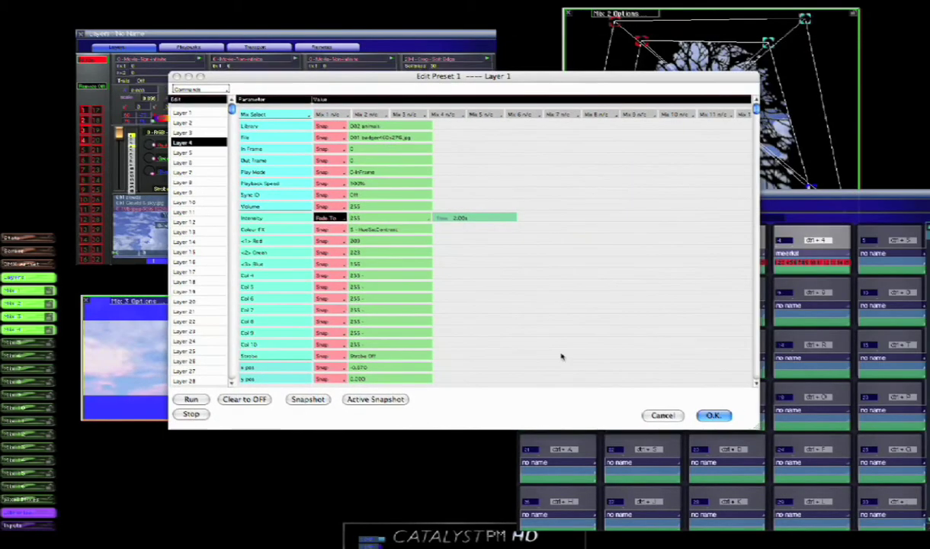
{"action": "left_click", "coordinate": [711, 417]}
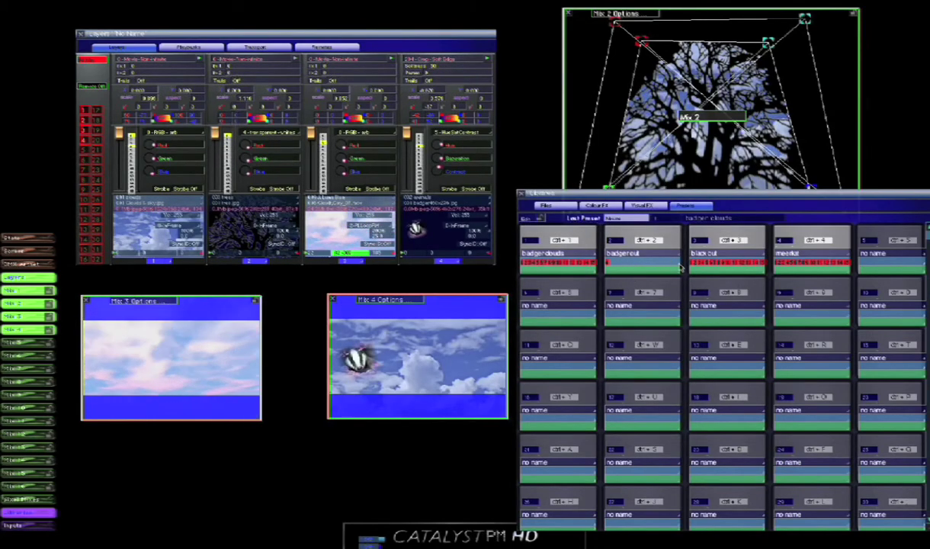
Open preset 2, badger out, for editing, look through its layers and bring up layer 4's parameters
{"action": "right_click", "coordinate": [679, 267]}
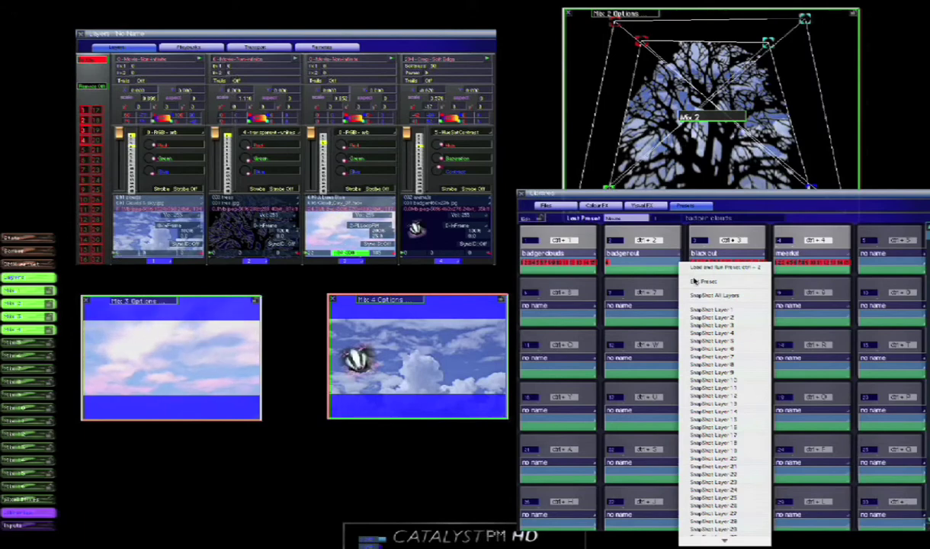
{"action": "left_click", "coordinate": [695, 281]}
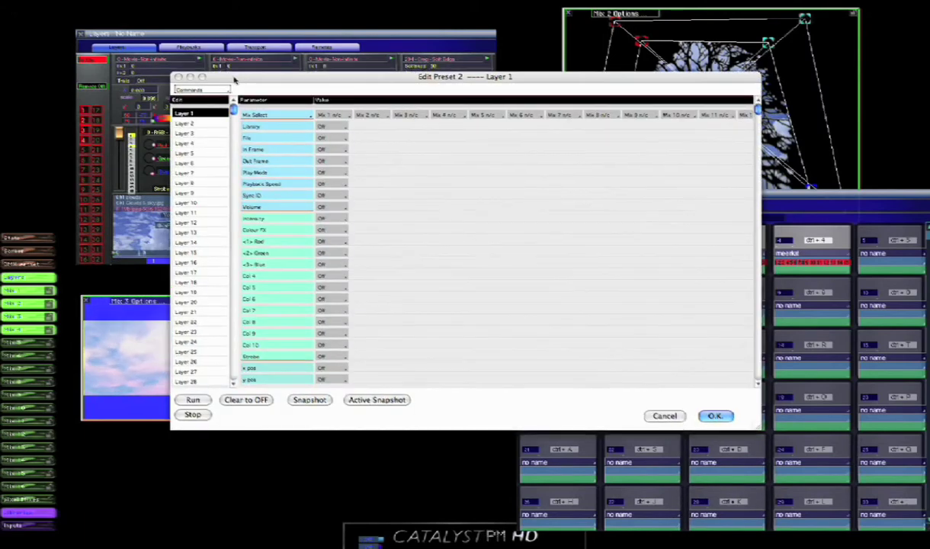
{"action": "left_click_drag", "start_coordinate": [232, 79], "coordinate": [409, 162]}
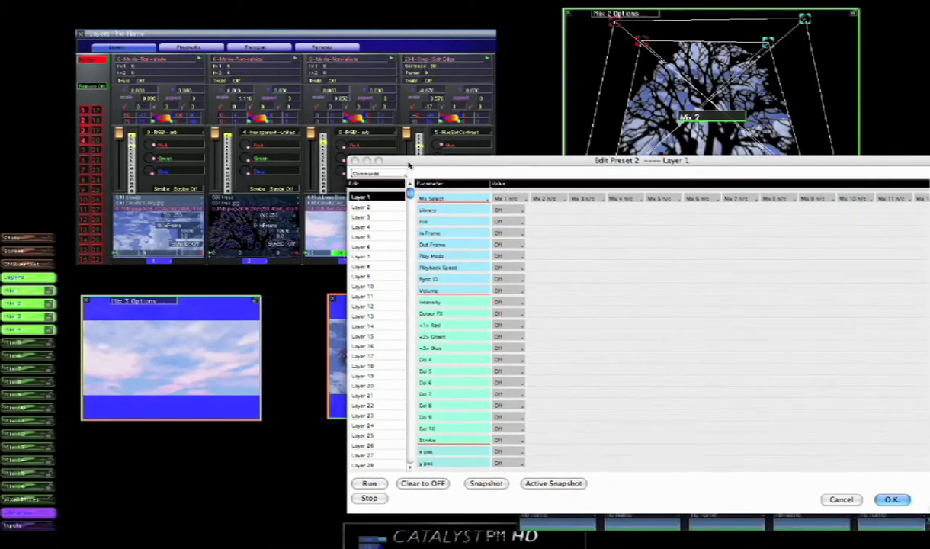
{"action": "left_click", "coordinate": [382, 208]}
{"action": "left_click", "coordinate": [377, 217]}
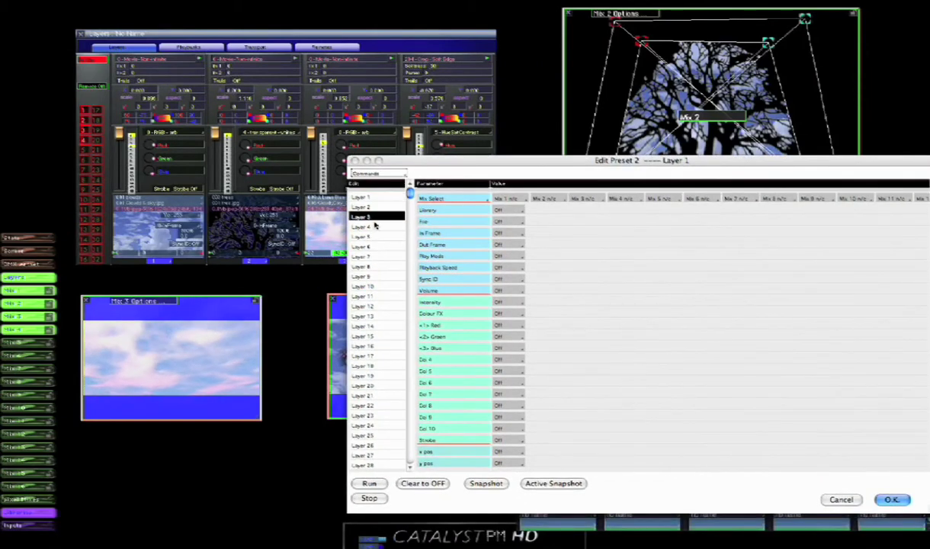
{"action": "left_click", "coordinate": [375, 227]}
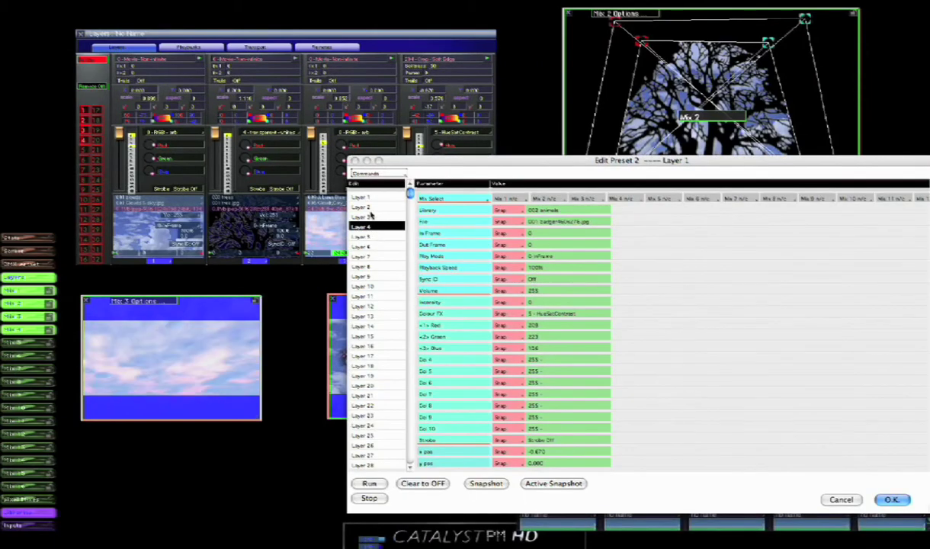
{"action": "left_click", "coordinate": [371, 216]}
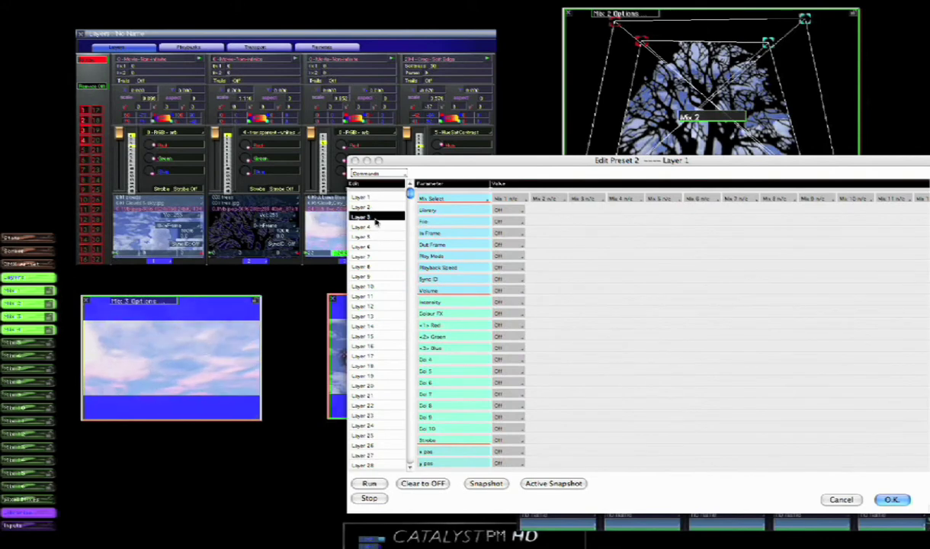
{"action": "left_click", "coordinate": [377, 226]}
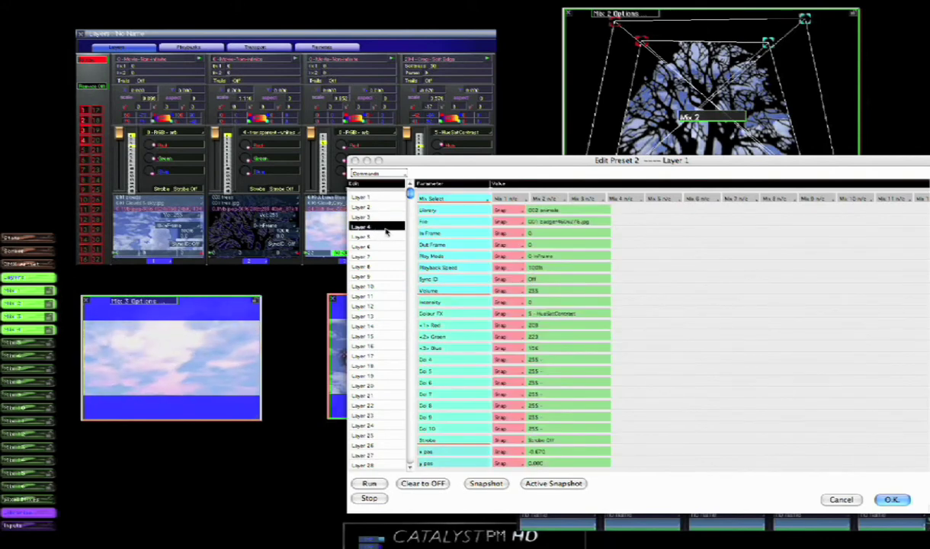
Set layer 4's intensity in preset 2 to Fade To, enter its fade time and save the preset edits
{"action": "left_click", "coordinate": [506, 303]}
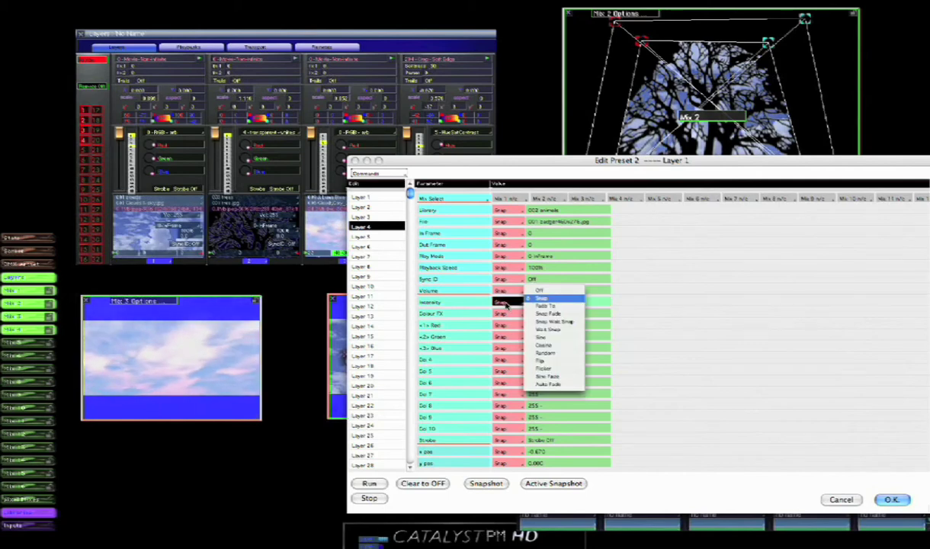
{"action": "left_click", "coordinate": [547, 306]}
{"action": "left_click", "coordinate": [629, 302]}
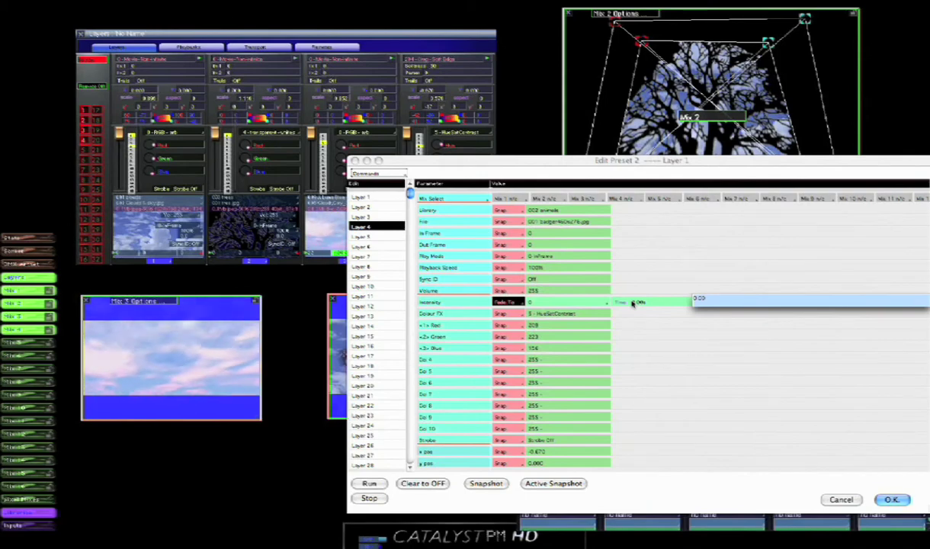
{"action": "key", "text": "Return"}
{"action": "left_click", "coordinate": [894, 499]}
Run the black out, badger clouds and badger out presets in turn to test the timed fades
{"action": "left_click", "coordinate": [714, 240]}
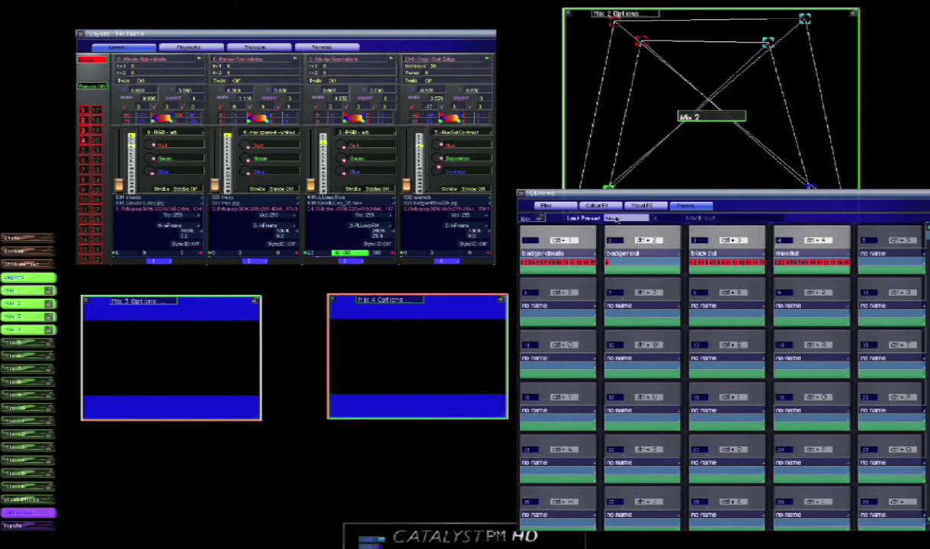
{"action": "left_click", "coordinate": [545, 234]}
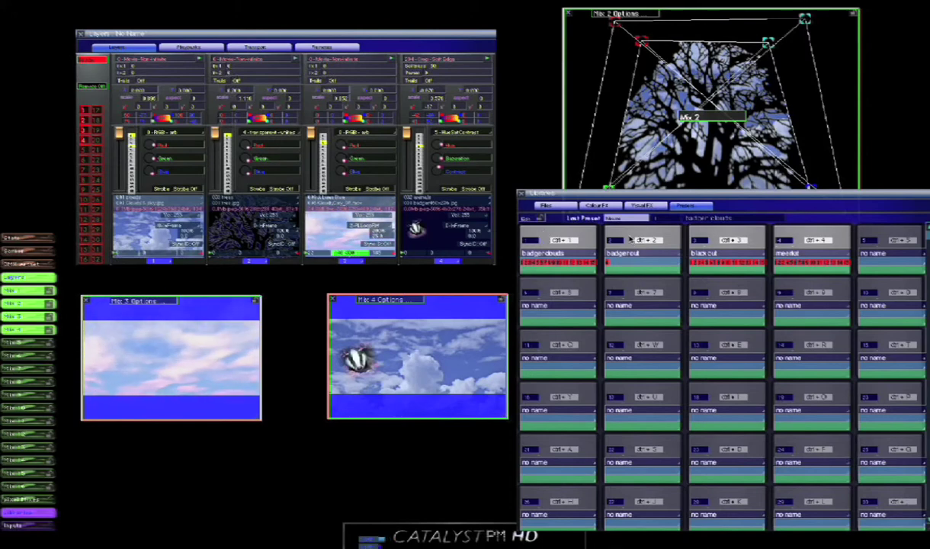
{"action": "left_click", "coordinate": [629, 238]}
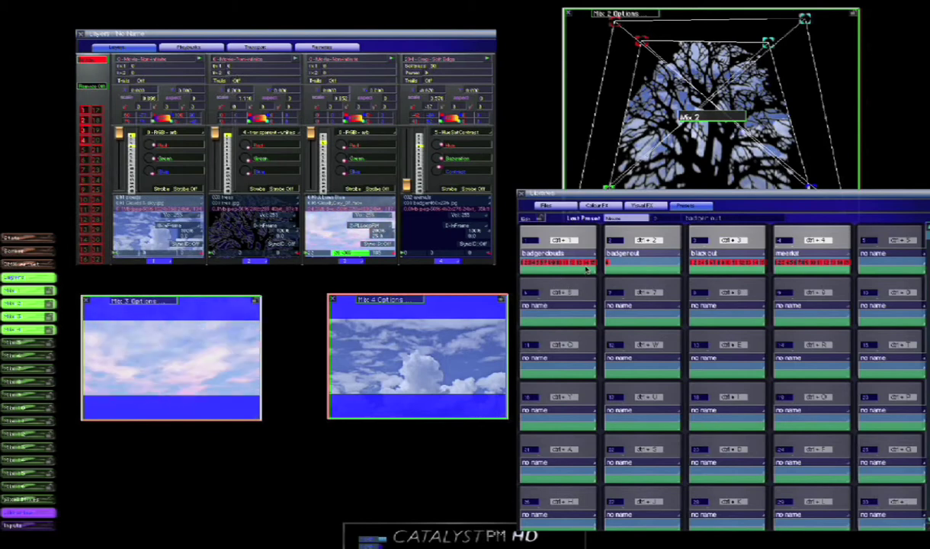
Open preset 1, badger clouds, for editing and set layer 1's Mix Select to On for Mix 1 and Mix 3
{"action": "right_click", "coordinate": [595, 264]}
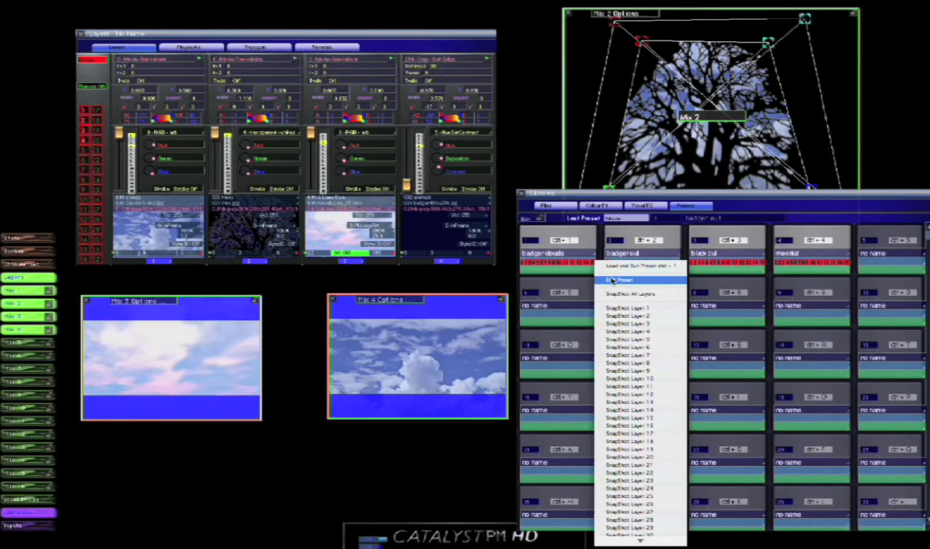
{"action": "left_click", "coordinate": [612, 281]}
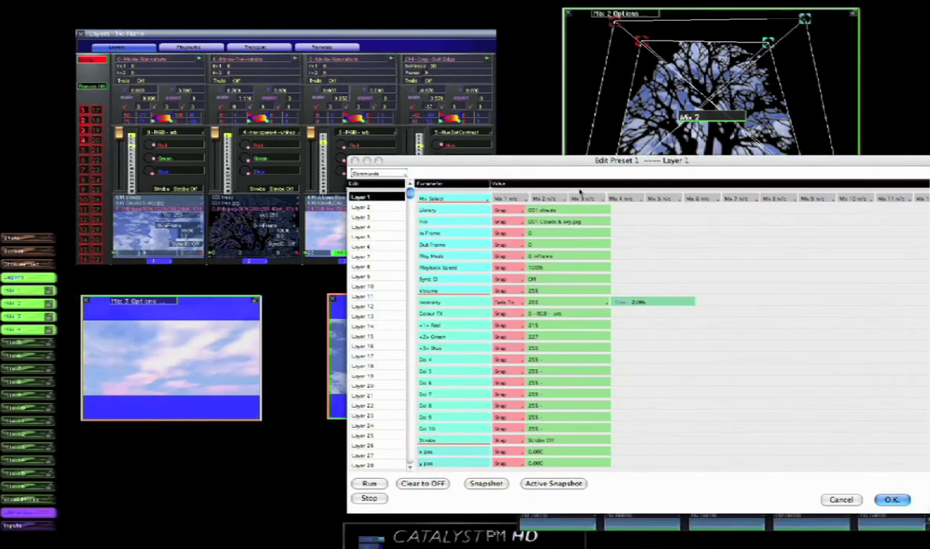
{"action": "left_click_drag", "start_coordinate": [560, 162], "coordinate": [491, 132]}
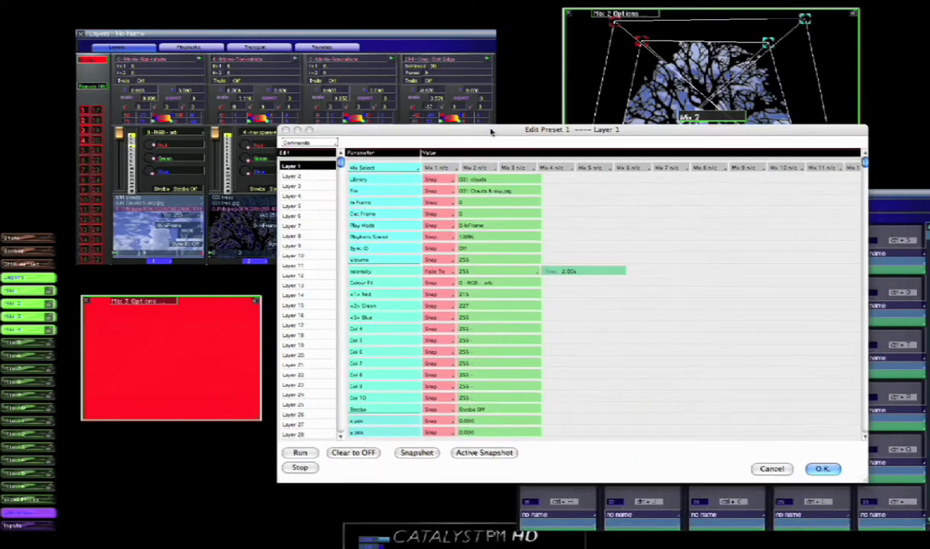
{"action": "left_click", "coordinate": [446, 169]}
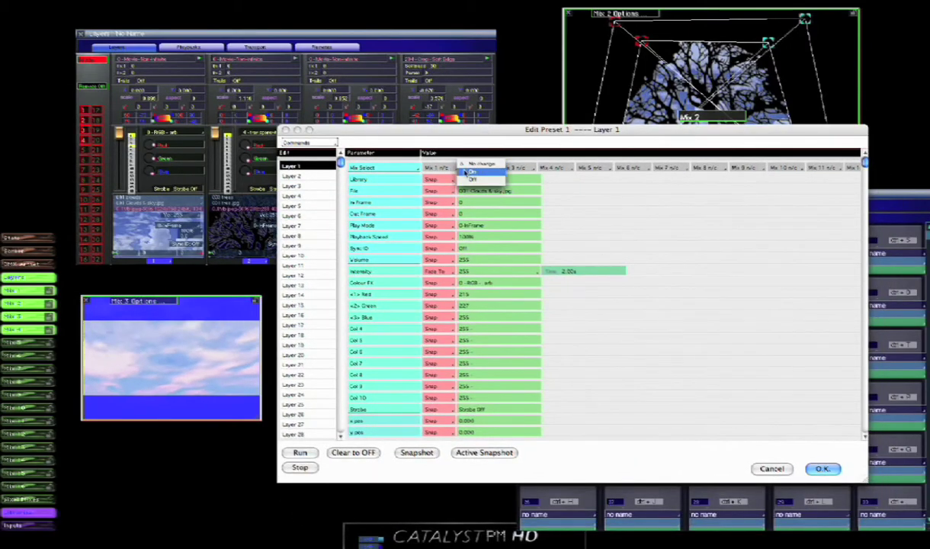
{"action": "left_click", "coordinate": [465, 172]}
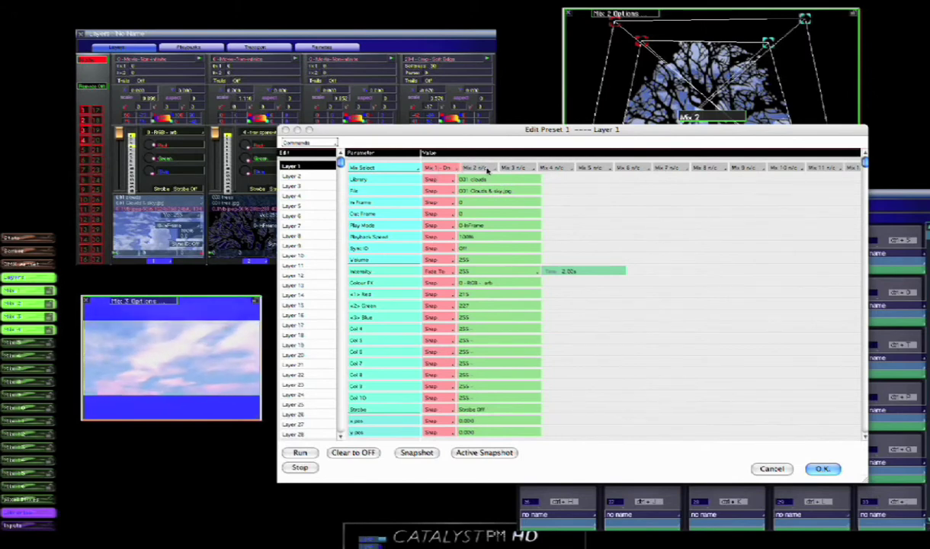
{"action": "left_click", "coordinate": [505, 168]}
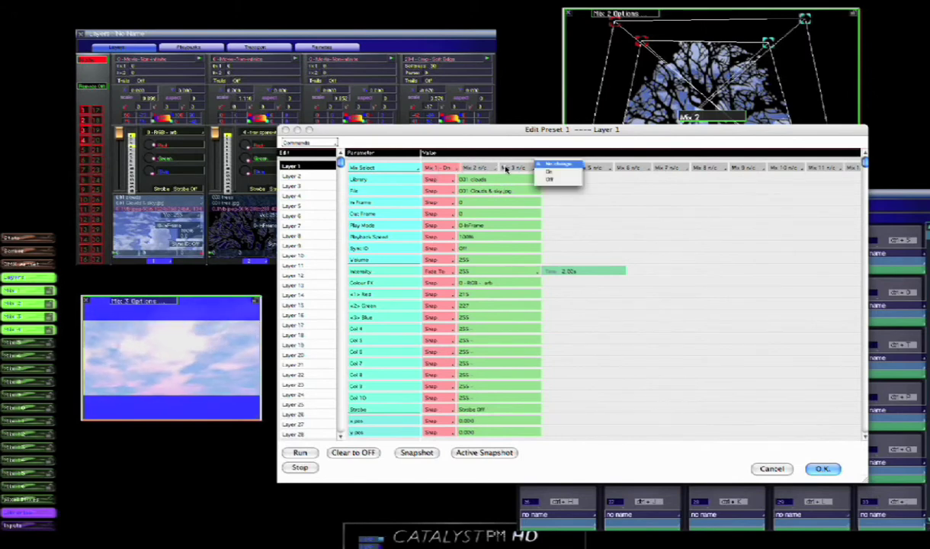
{"action": "left_click", "coordinate": [551, 174]}
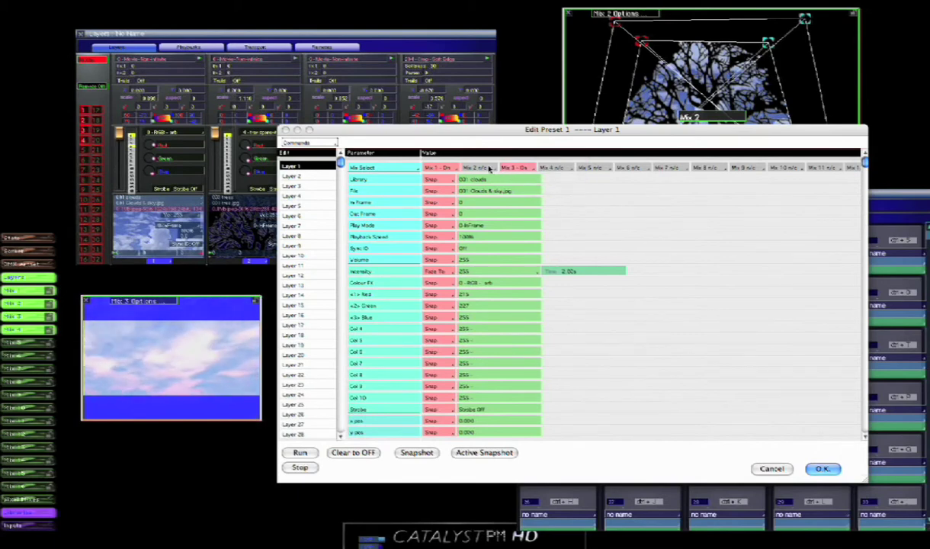
Set layer 1's Mix Select in preset 1 to Off for Mix 2 and Mix 4, and save the preset edits
{"action": "left_click", "coordinate": [472, 167]}
{"action": "left_click", "coordinate": [507, 181]}
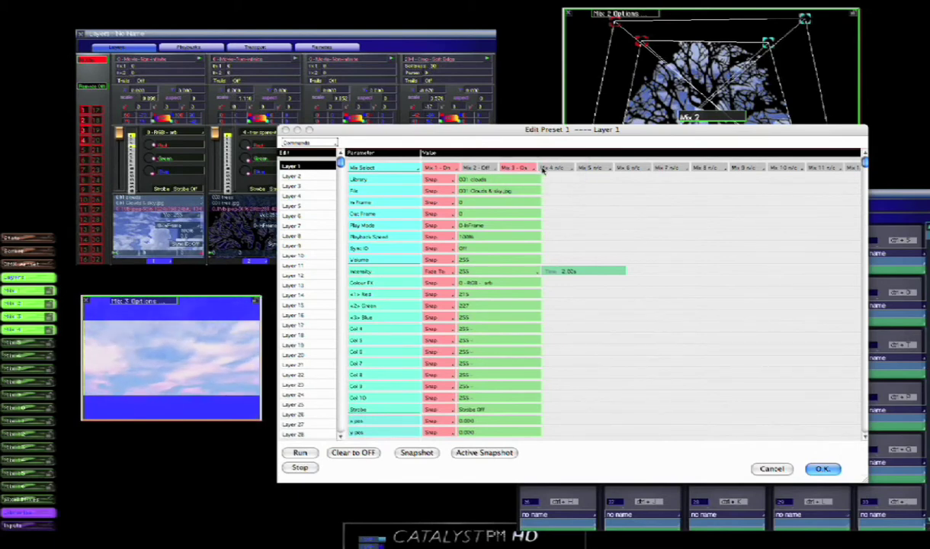
{"action": "left_click", "coordinate": [553, 168]}
{"action": "left_click", "coordinate": [598, 180]}
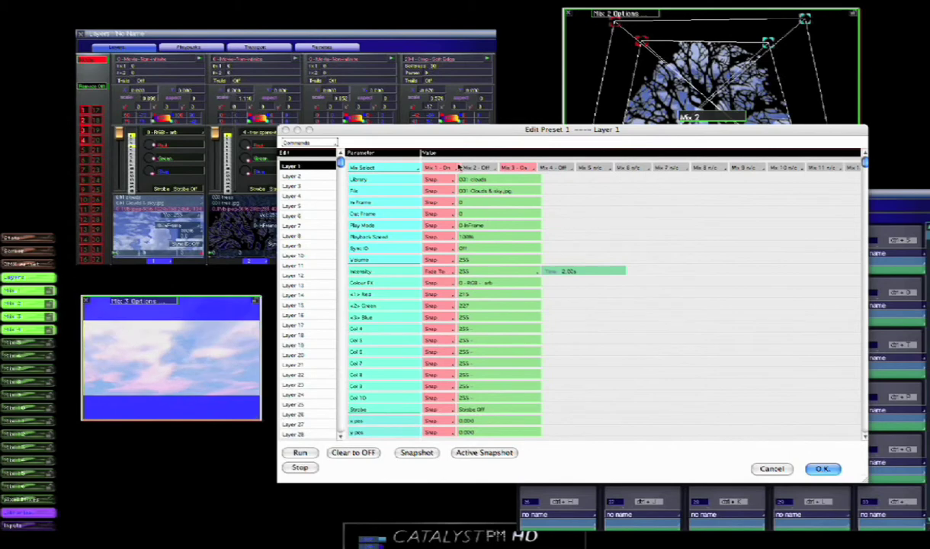
{"action": "left_click", "coordinate": [823, 468]}
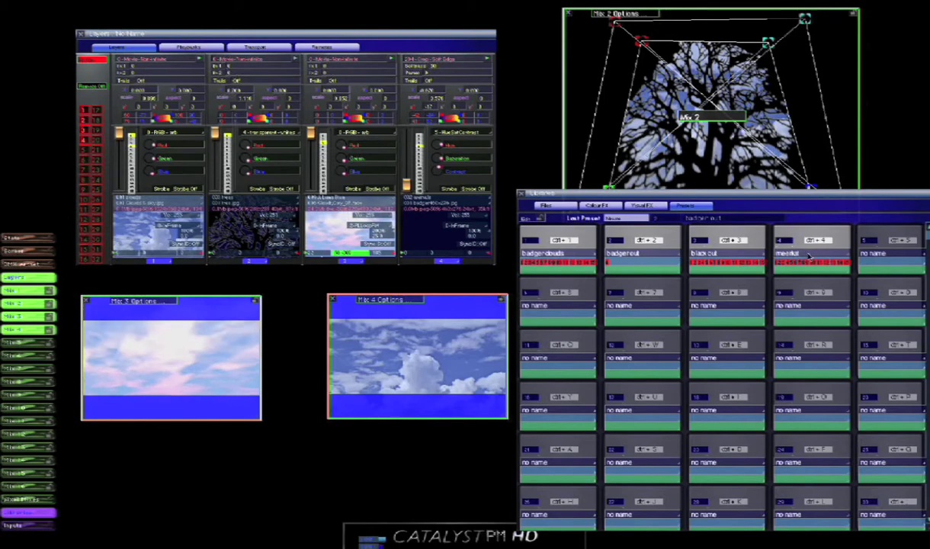
Open preset 4, meerkat, for editing and set layer 1's Mix Select to On for Mix 1 and 4, Off for Mix 2 and 3
{"action": "right_click", "coordinate": [846, 262]}
{"action": "left_click", "coordinate": [856, 280]}
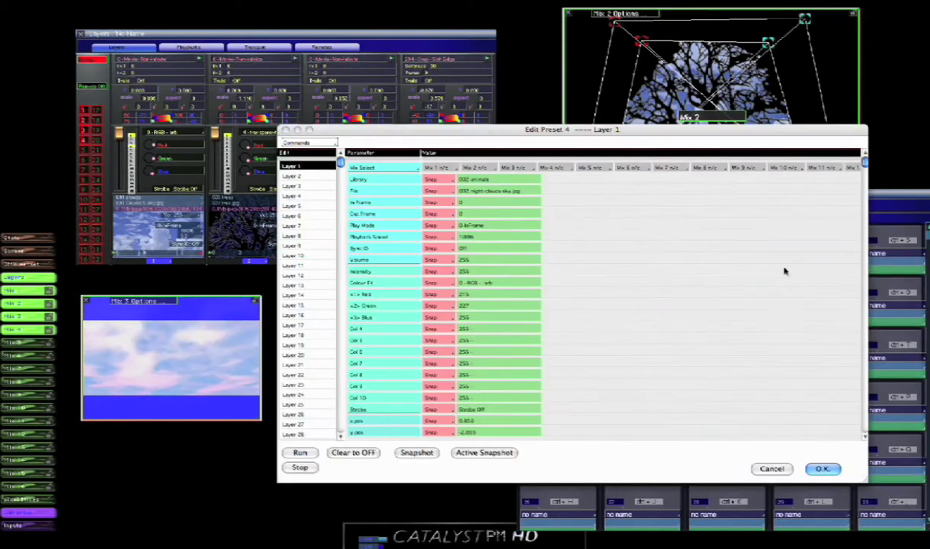
{"action": "left_click", "coordinate": [436, 169]}
{"action": "left_click", "coordinate": [464, 174]}
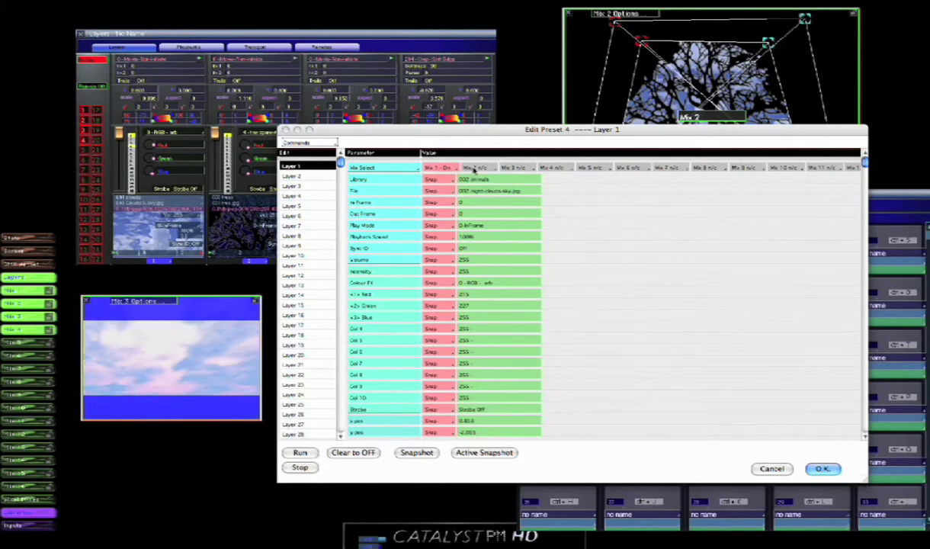
{"action": "left_click", "coordinate": [454, 164]}
{"action": "left_click", "coordinate": [510, 177]}
{"action": "left_click", "coordinate": [519, 168]}
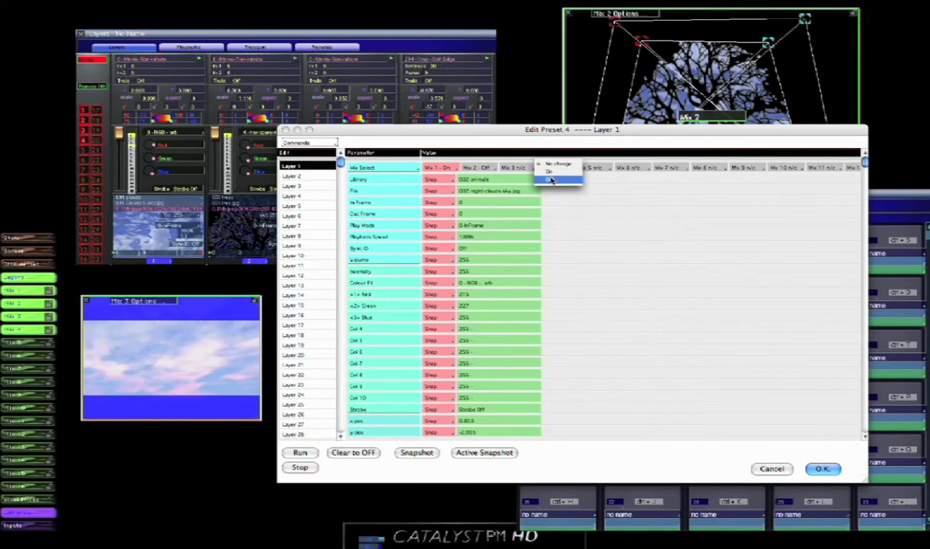
{"action": "left_click", "coordinate": [554, 179]}
{"action": "left_click", "coordinate": [567, 170]}
{"action": "left_click", "coordinate": [591, 179]}
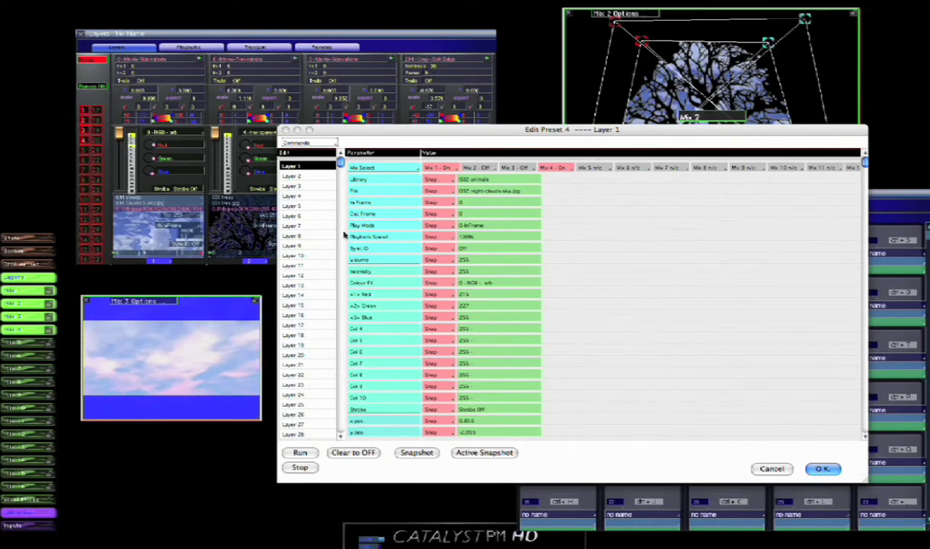
Set layer 3's Mix Select in preset 4 to Off for Mix 1 and Mix 2 and to On for Mix 3
{"action": "left_click", "coordinate": [294, 177]}
{"action": "left_click", "coordinate": [291, 186]}
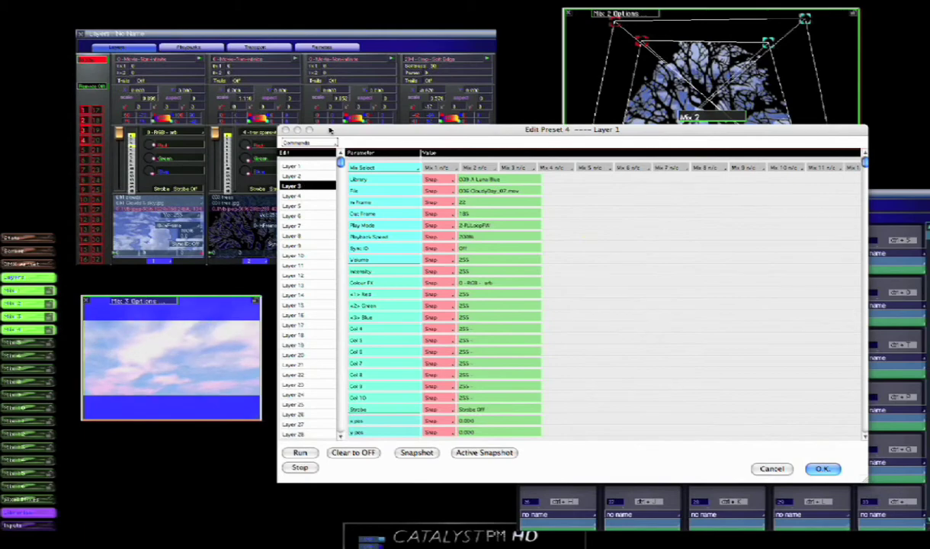
{"action": "left_click_drag", "start_coordinate": [363, 132], "coordinate": [443, 183]}
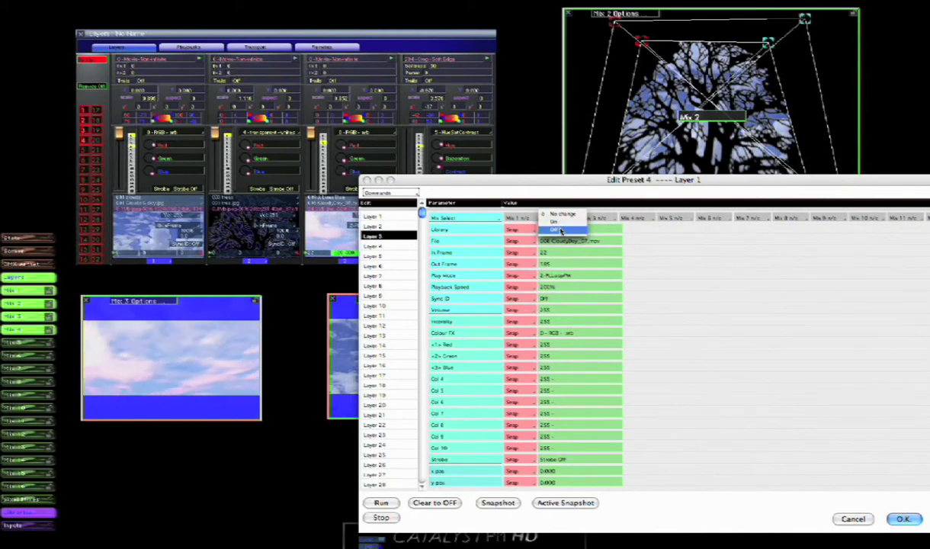
{"action": "left_click", "coordinate": [560, 230]}
{"action": "left_click", "coordinate": [556, 219]}
{"action": "left_click", "coordinate": [592, 230]}
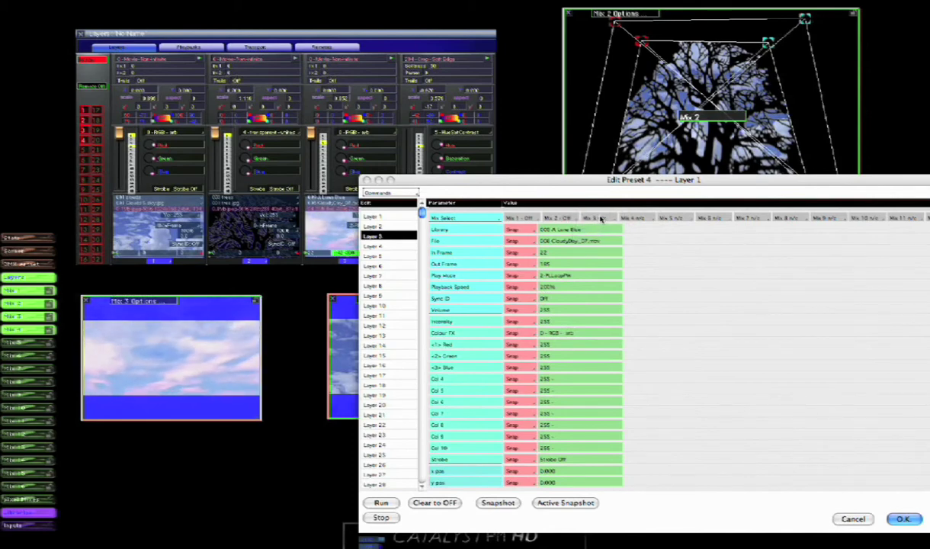
{"action": "left_click", "coordinate": [601, 219]}
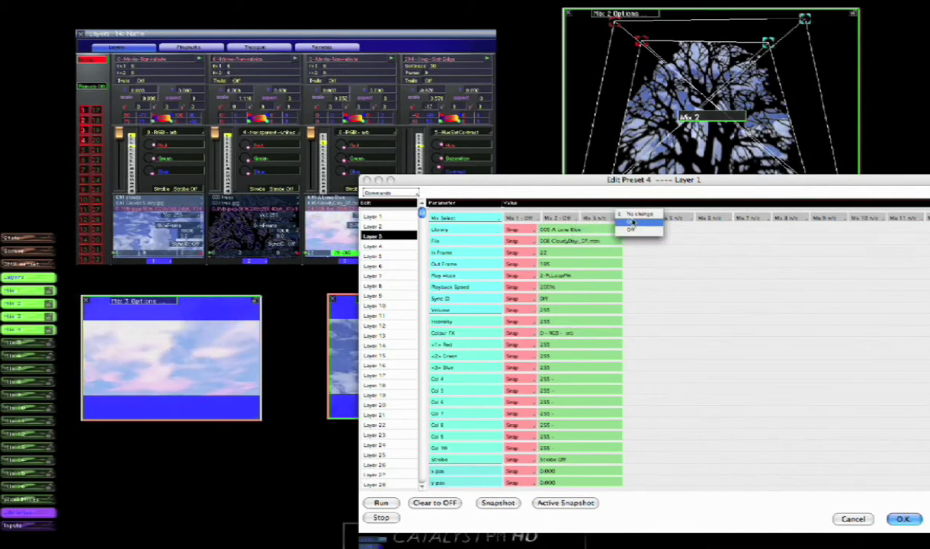
{"action": "left_click", "coordinate": [633, 222]}
{"action": "left_click", "coordinate": [634, 218]}
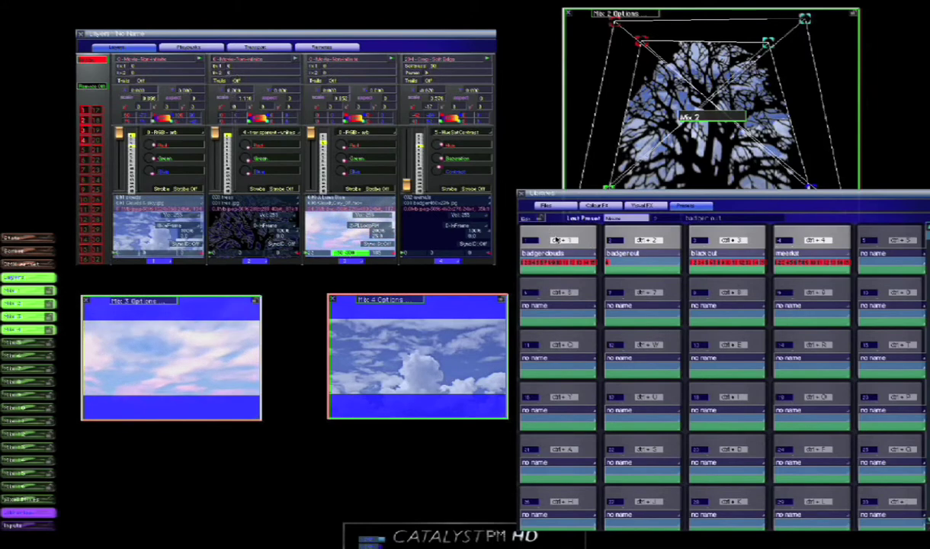
Run preset 1, badger clouds, and open its layer 3 parameters for editing
{"action": "left_click", "coordinate": [545, 238]}
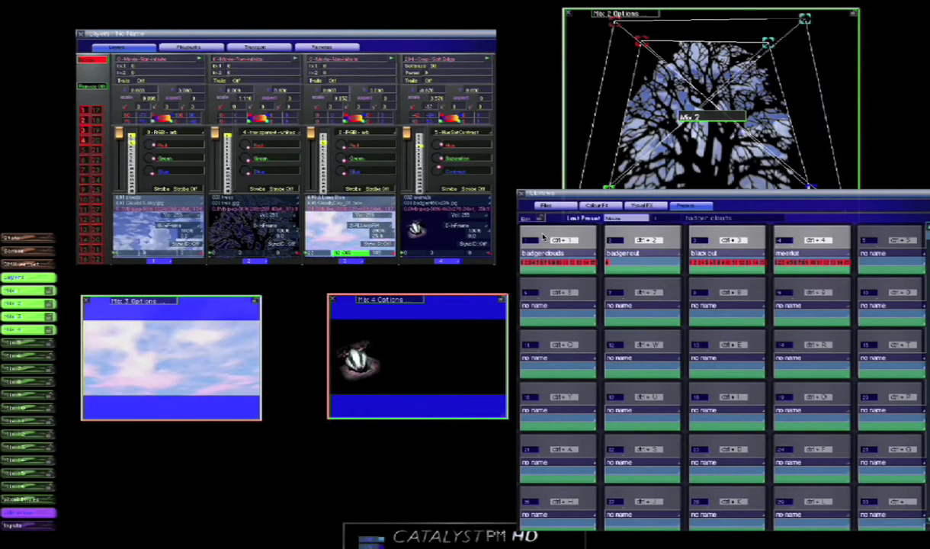
{"action": "right_click", "coordinate": [594, 264]}
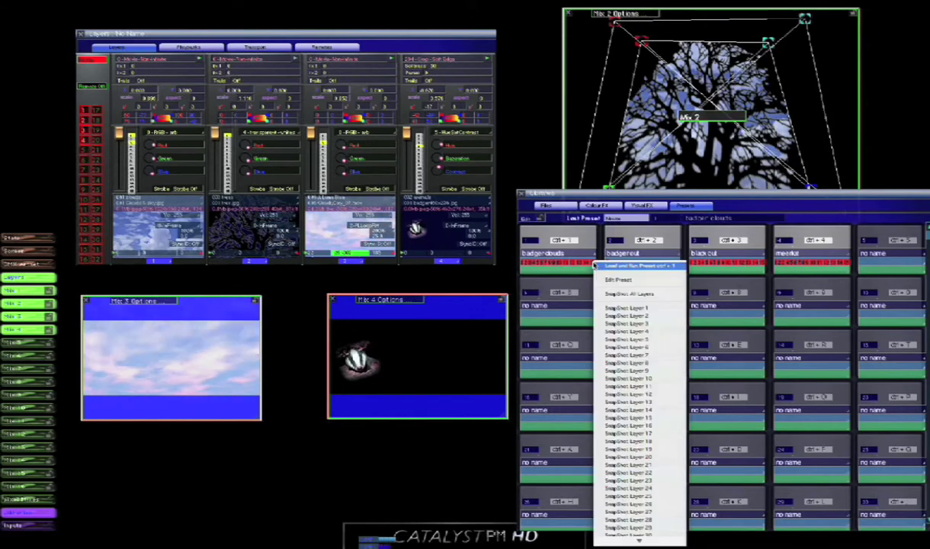
{"action": "left_click", "coordinate": [628, 281]}
{"action": "left_click_drag", "start_coordinate": [565, 174], "coordinate": [472, 161]}
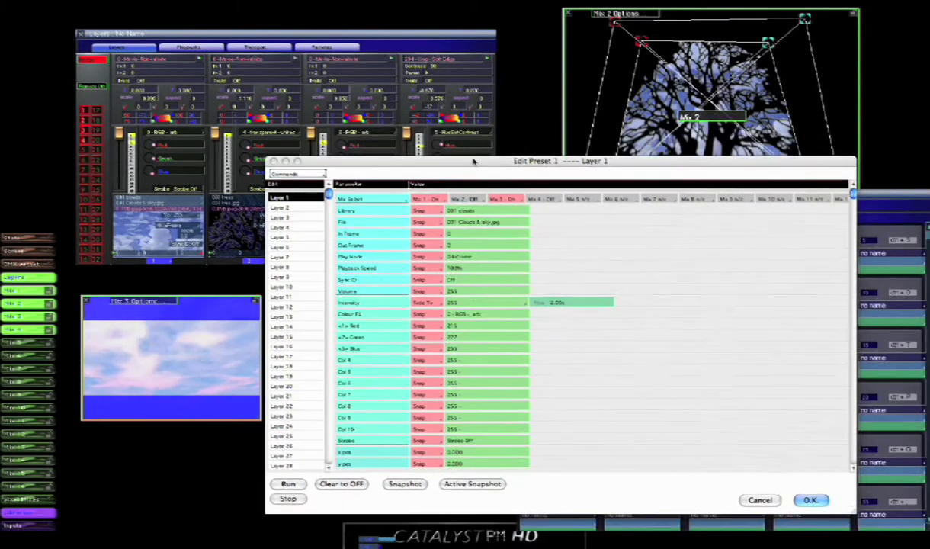
{"action": "left_click", "coordinate": [270, 217]}
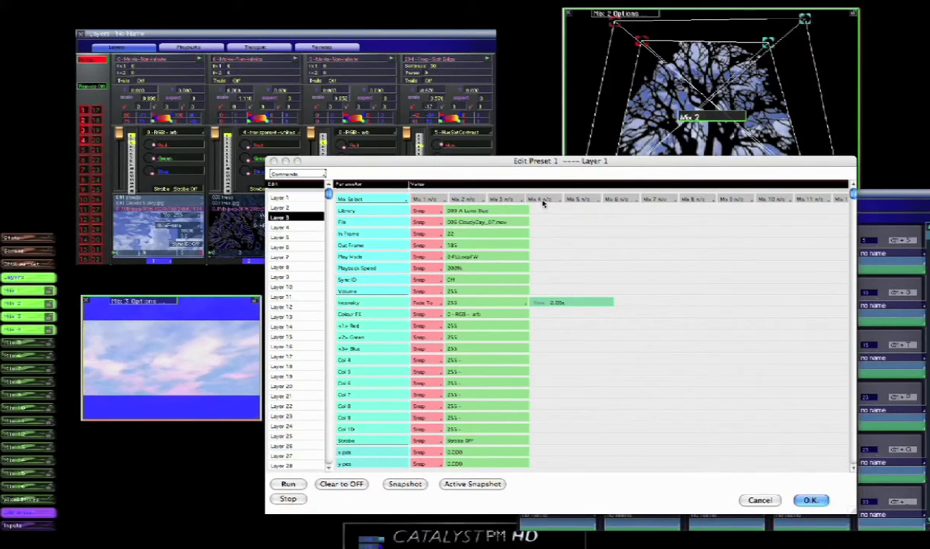
Set layer 3's Mix Select in preset 1 to On for Mix 4 and Off for Mix 1, 2 and 3, and save the edits
{"action": "left_click", "coordinate": [573, 199]}
{"action": "left_click", "coordinate": [574, 208]}
{"action": "left_click", "coordinate": [534, 200]}
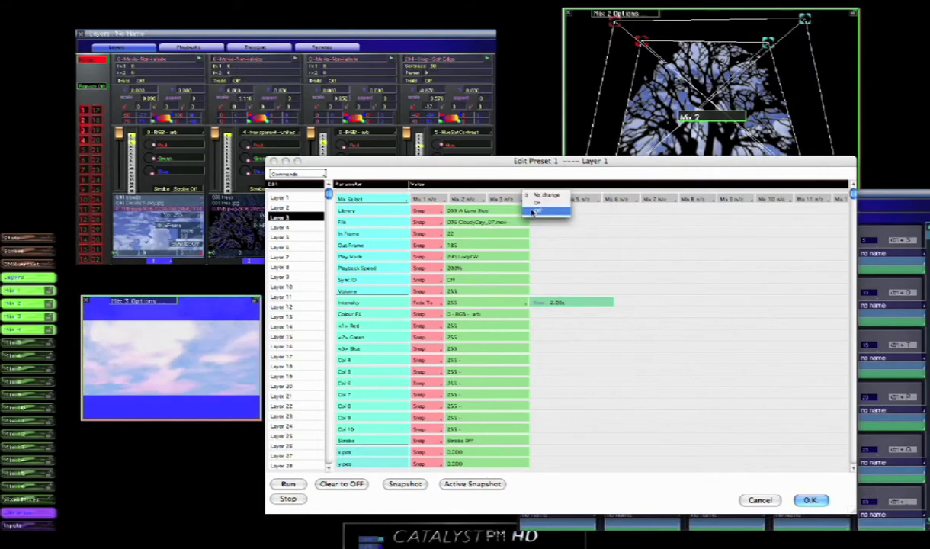
{"action": "left_click", "coordinate": [533, 211]}
{"action": "left_click", "coordinate": [479, 198]}
{"action": "left_click", "coordinate": [492, 204]}
{"action": "left_click", "coordinate": [427, 200]}
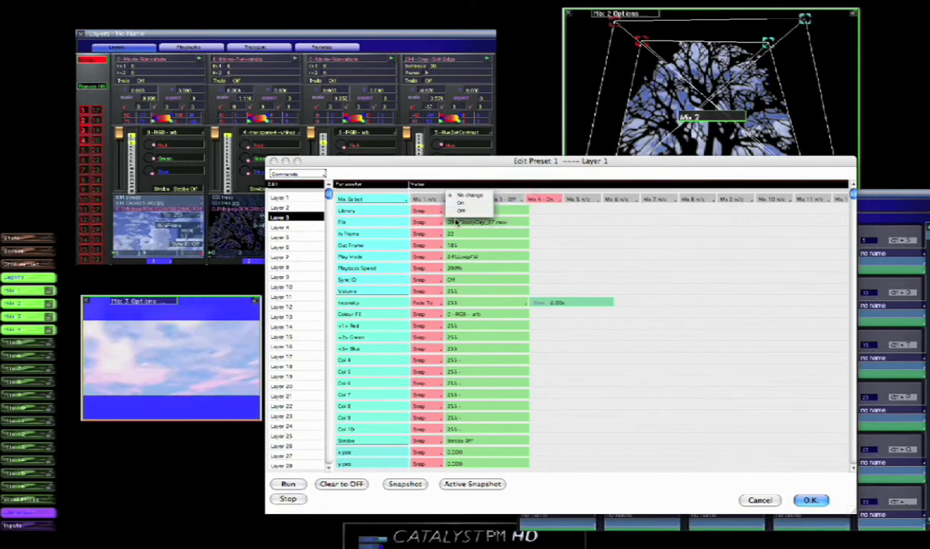
{"action": "left_click", "coordinate": [439, 209]}
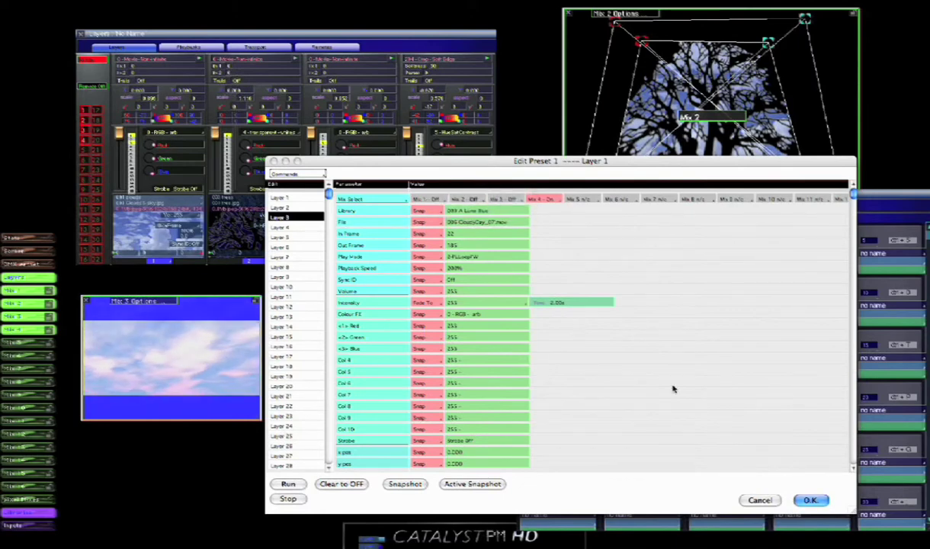
{"action": "left_click", "coordinate": [810, 500]}
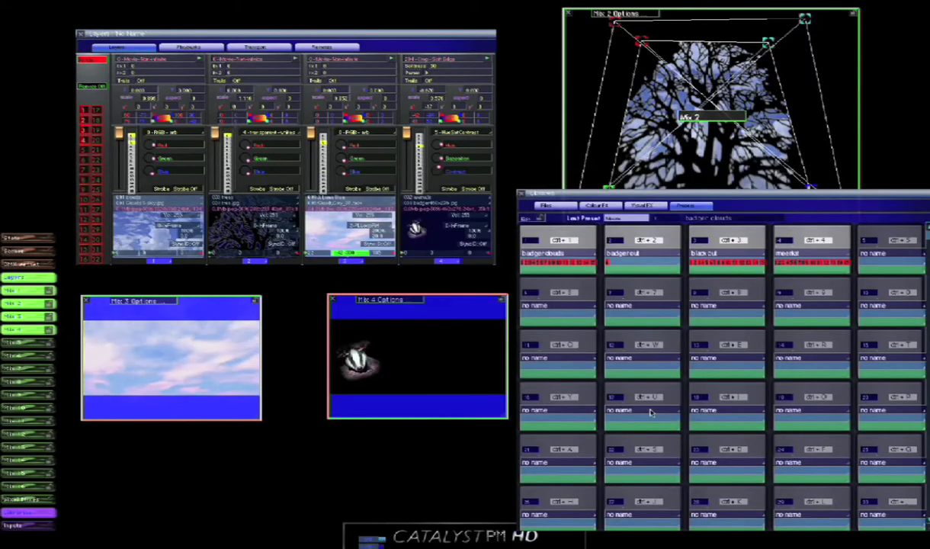
Test the edited mix assignments by running preset 3, black out, followed by preset 1, badger clouds
{"action": "left_click", "coordinate": [705, 239]}
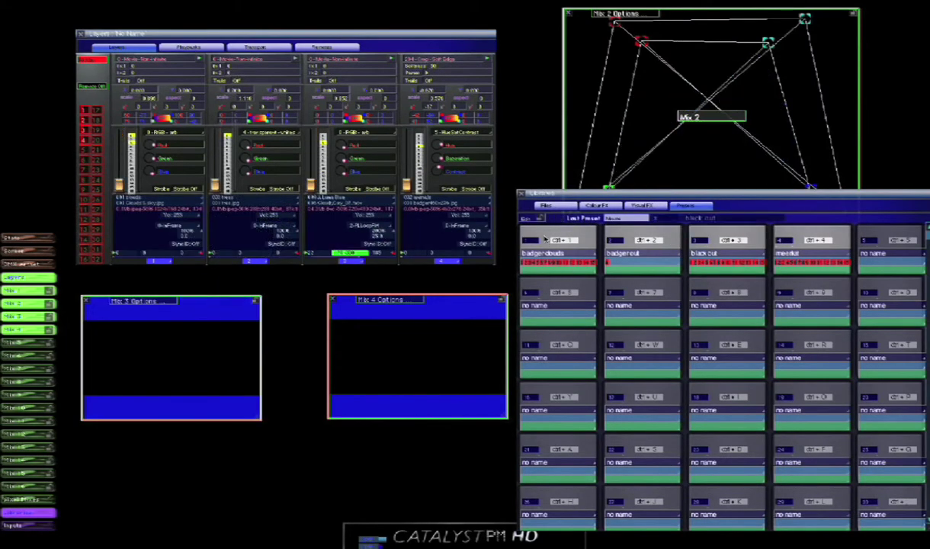
{"action": "left_click", "coordinate": [544, 240]}
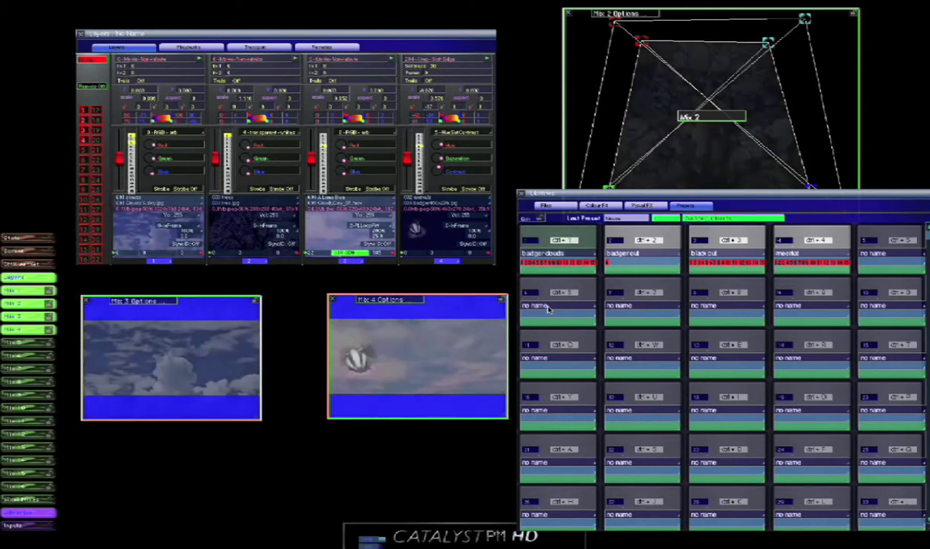